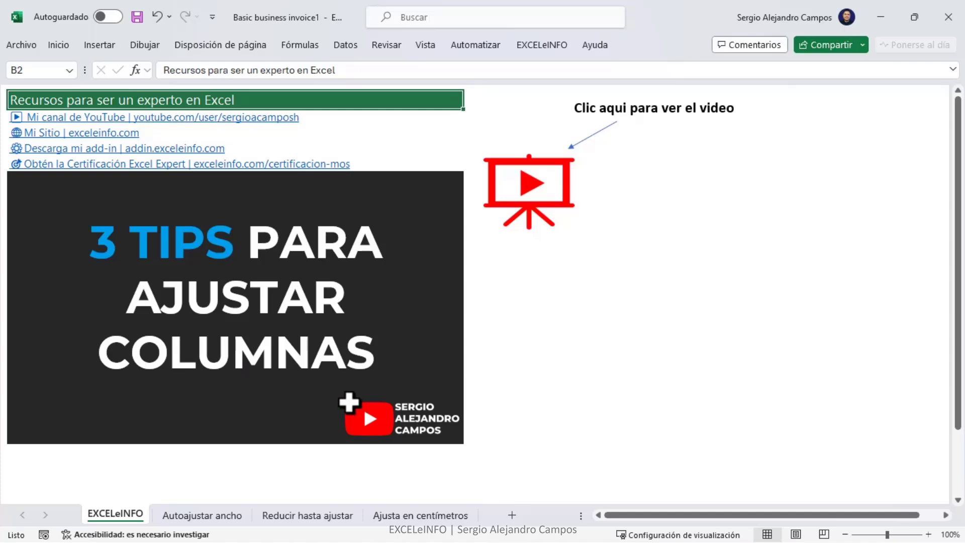
# Step: Go to the Autoajustar ancho sheet and narrow column E to a width of about 16.50 characters
pyautogui.click(230, 517)
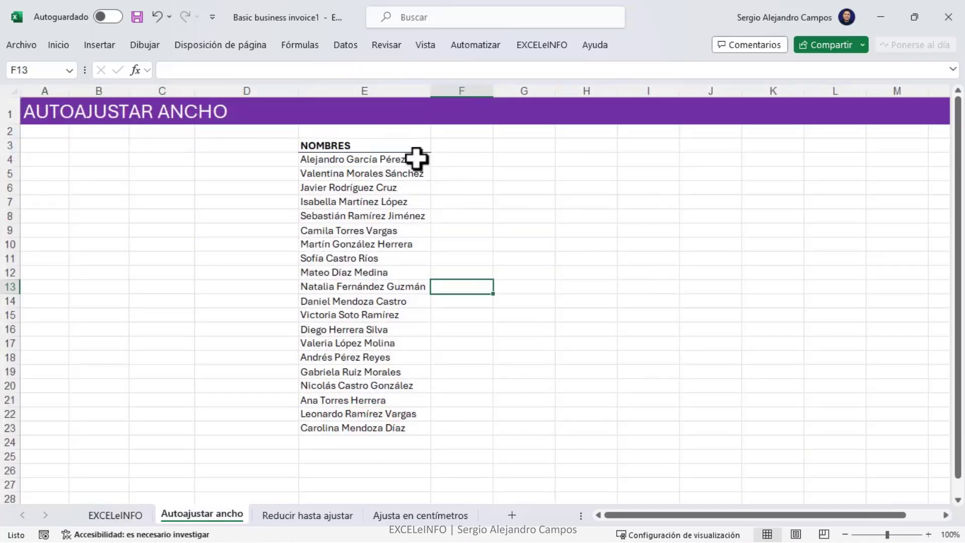
pyautogui.moveTo(415, 159); pyautogui.dragTo(398, 428)
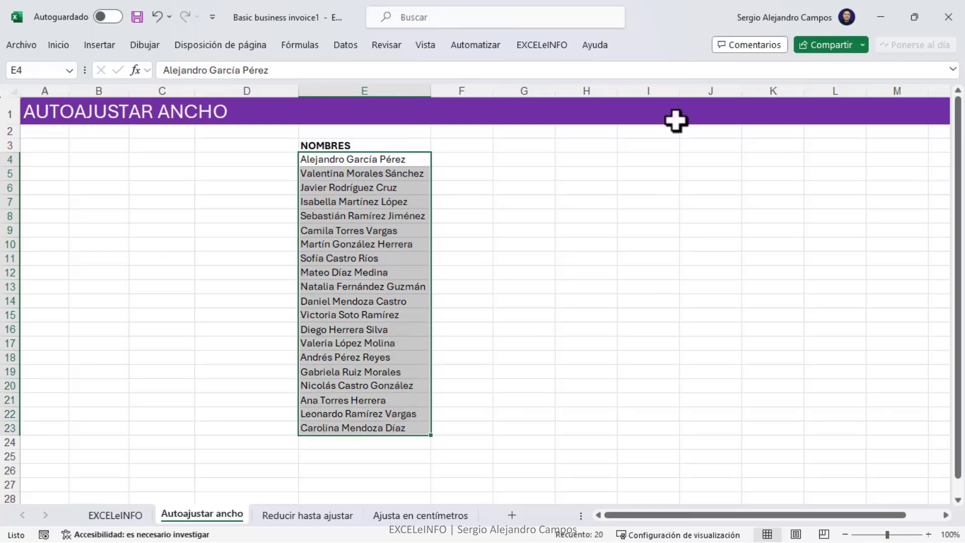
pyautogui.click(400, 146)
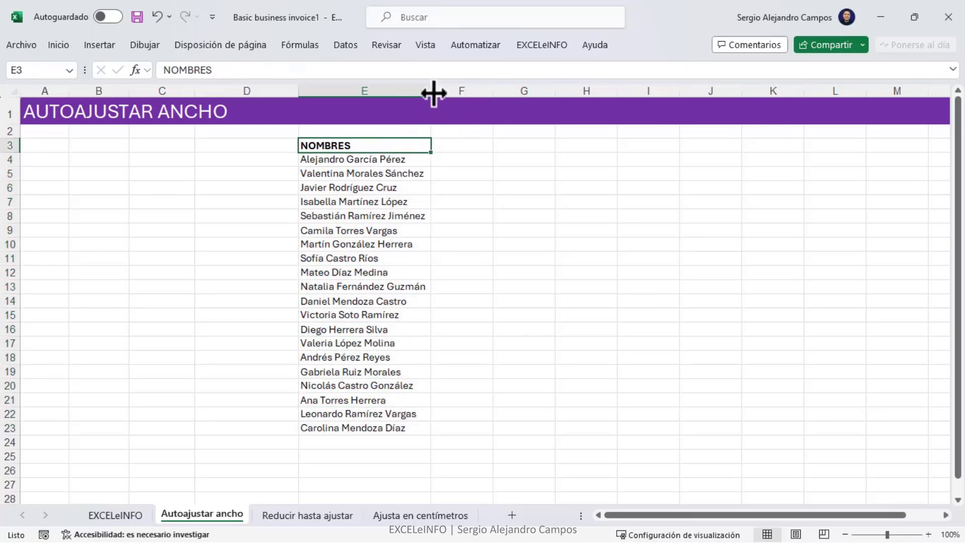
pyautogui.moveTo(430, 90); pyautogui.dragTo(395, 91)
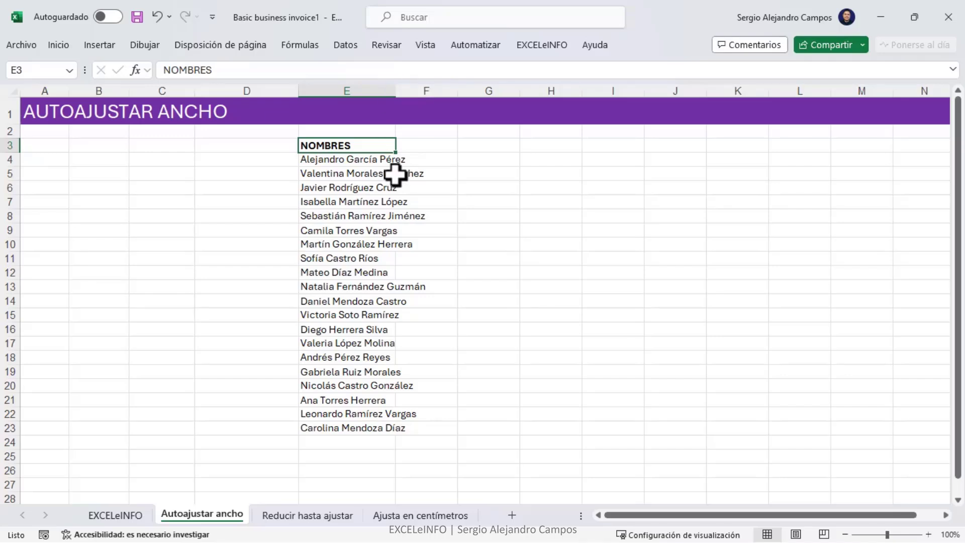
# Step: Autofit column E to the longest entry in the NOMBRES list
pyautogui.click(372, 175)
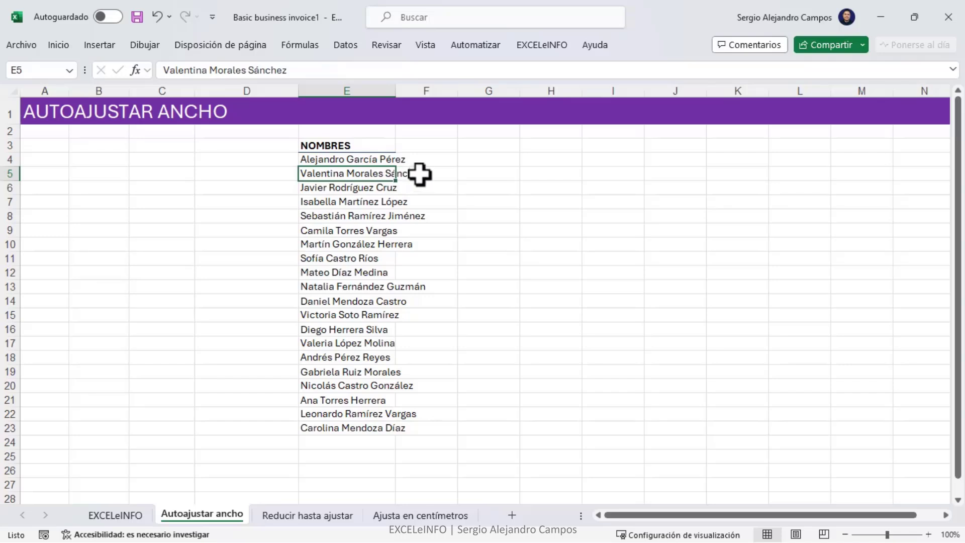
pyautogui.moveTo(396, 91); pyautogui.dragTo(396, 91)
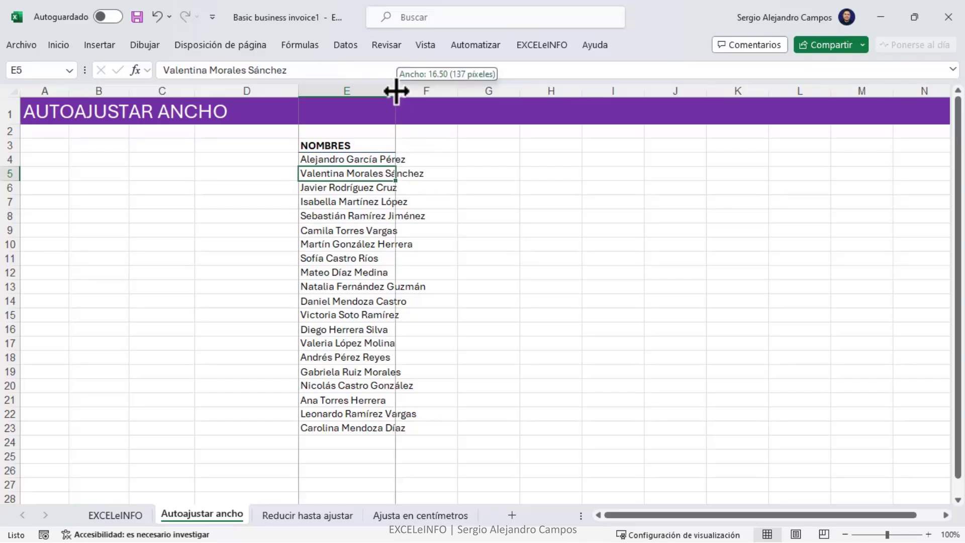
pyautogui.doubleClick(396, 91)
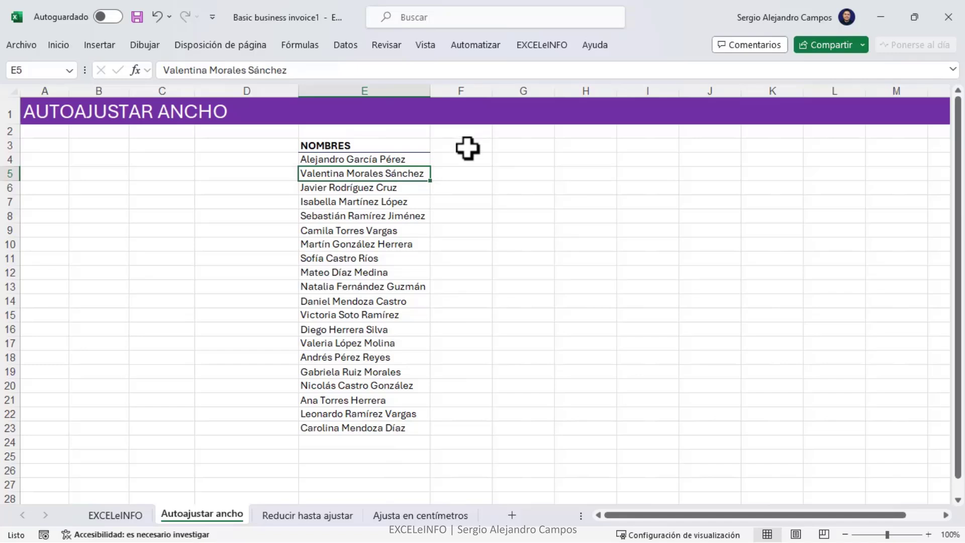
# Step: Autofit the width of column E to the content of cell E6 only, using the column width AutoFit command
pyautogui.click(412, 188)
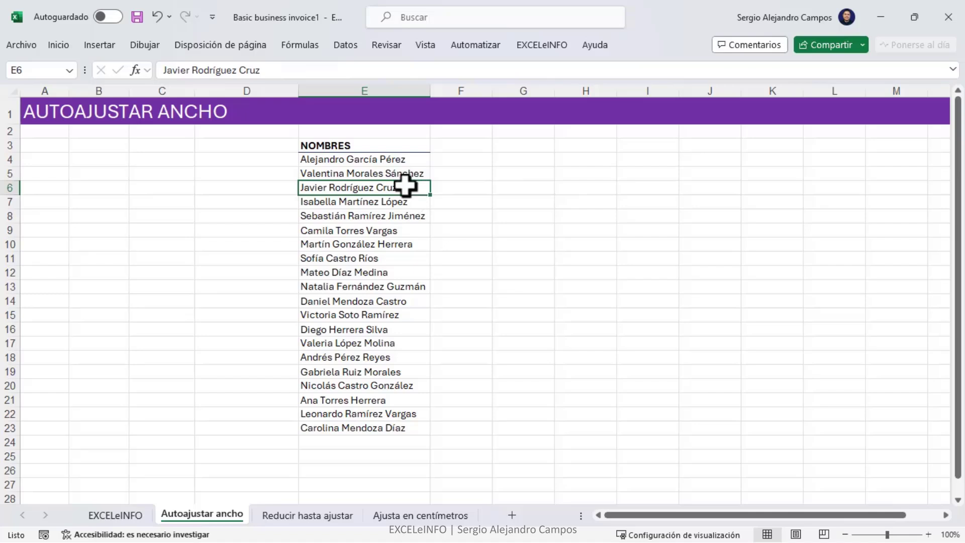
pyautogui.click(63, 50)
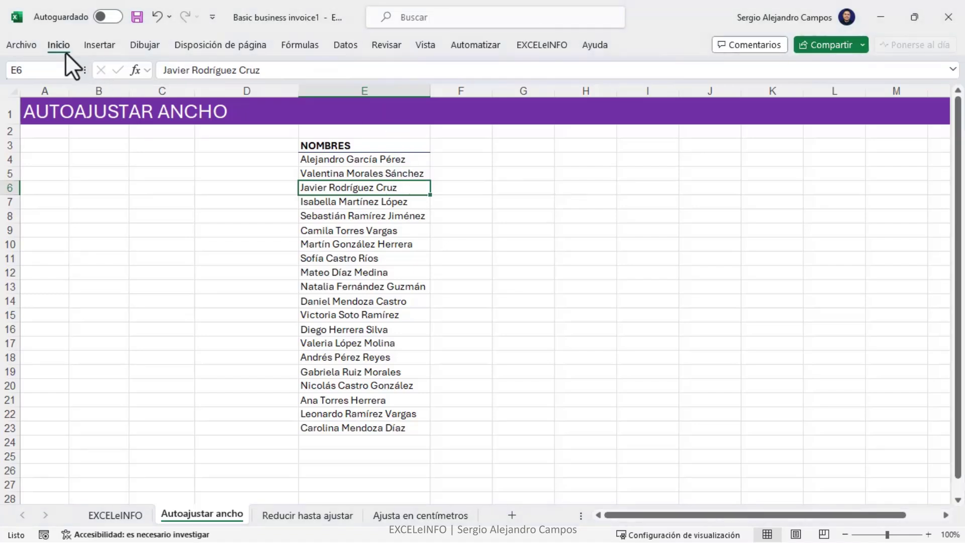
pyautogui.click(538, 104)
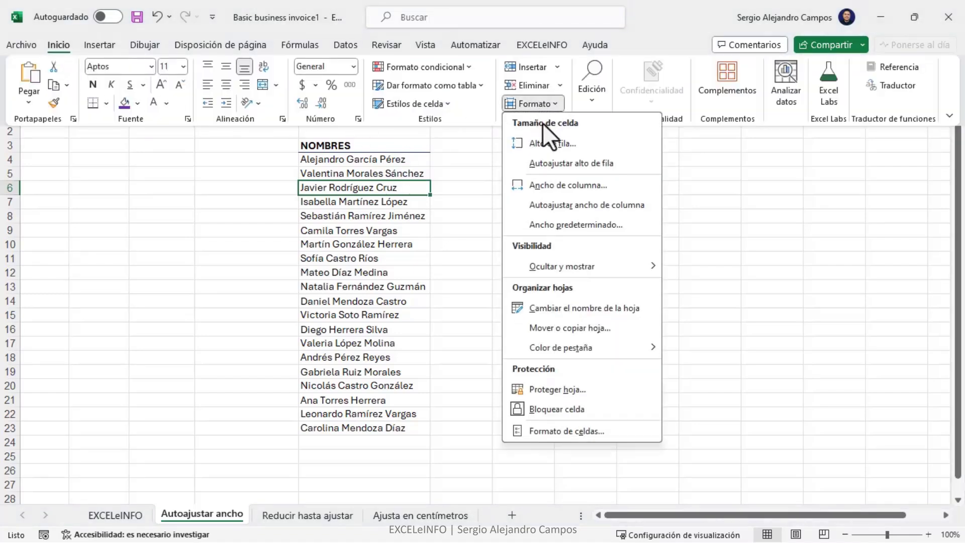
pyautogui.click(616, 204)
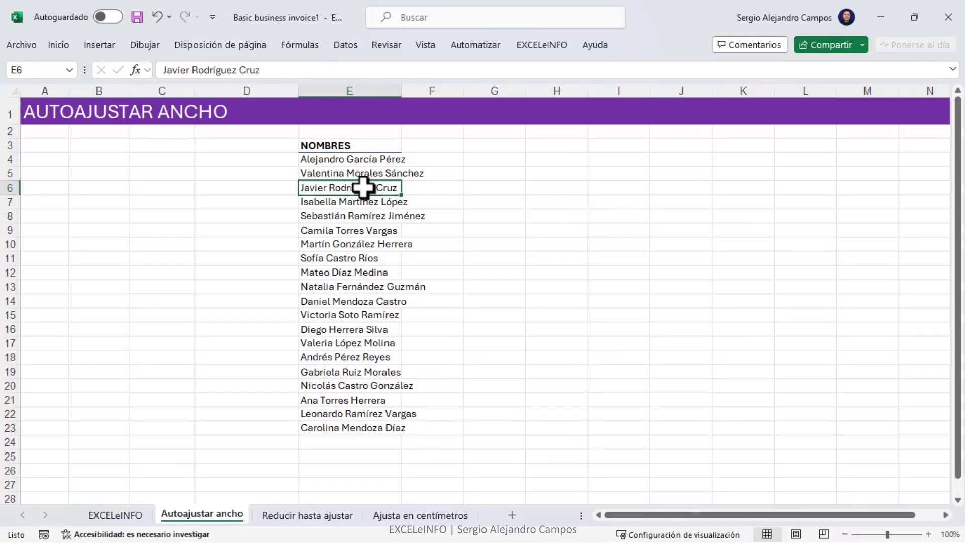
# Step: Enter the number 1234 in cell G4
pyautogui.click(506, 158)
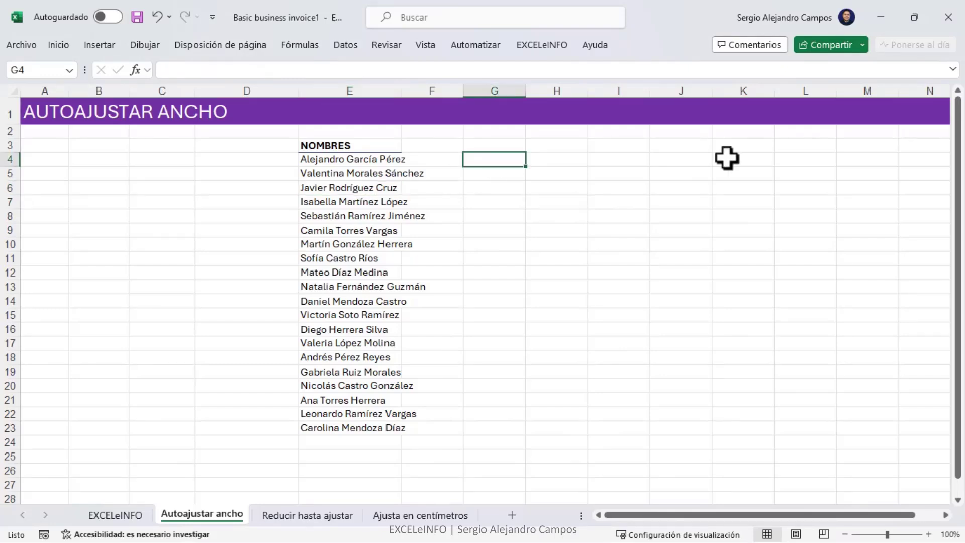
pyautogui.write('1234')
pyautogui.press('Return')
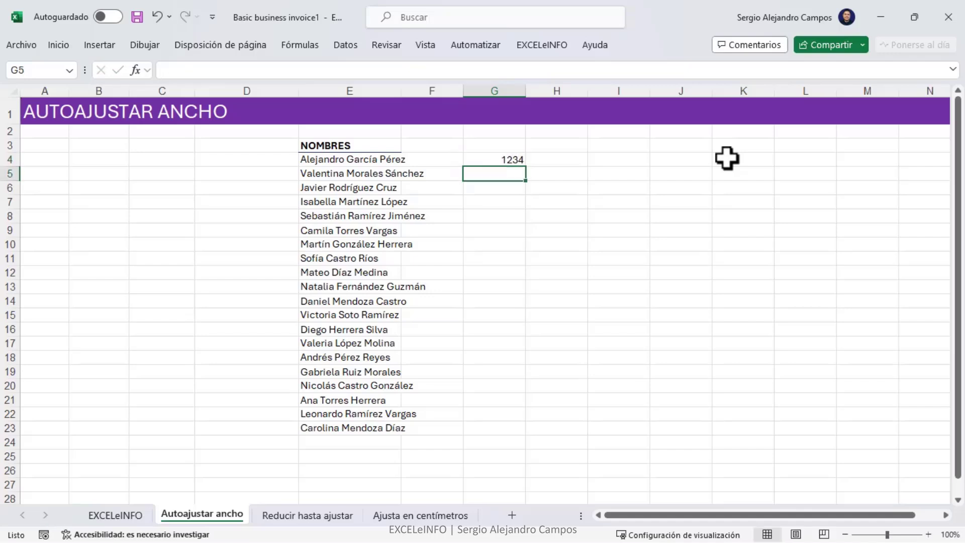
# Step: Set the column width of column G to exactly 4
pyautogui.press('Up')
pyautogui.click(52, 49)
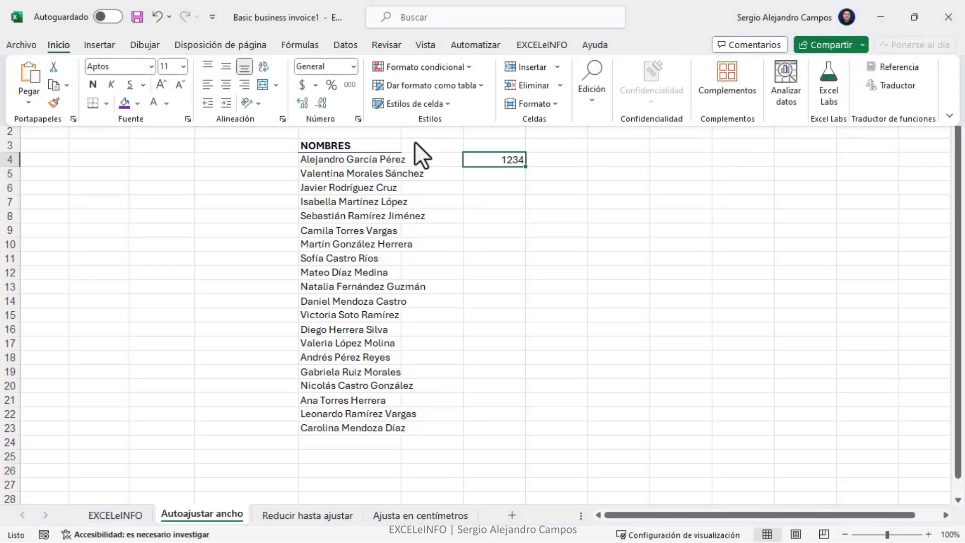
pyautogui.click(533, 107)
pyautogui.click(599, 187)
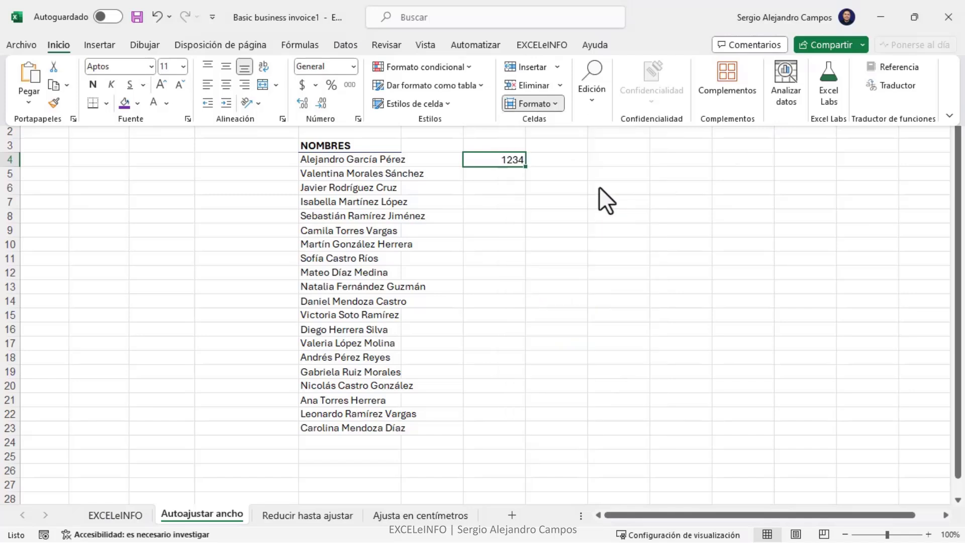
pyautogui.moveTo(451, 289); pyautogui.dragTo(528, 188)
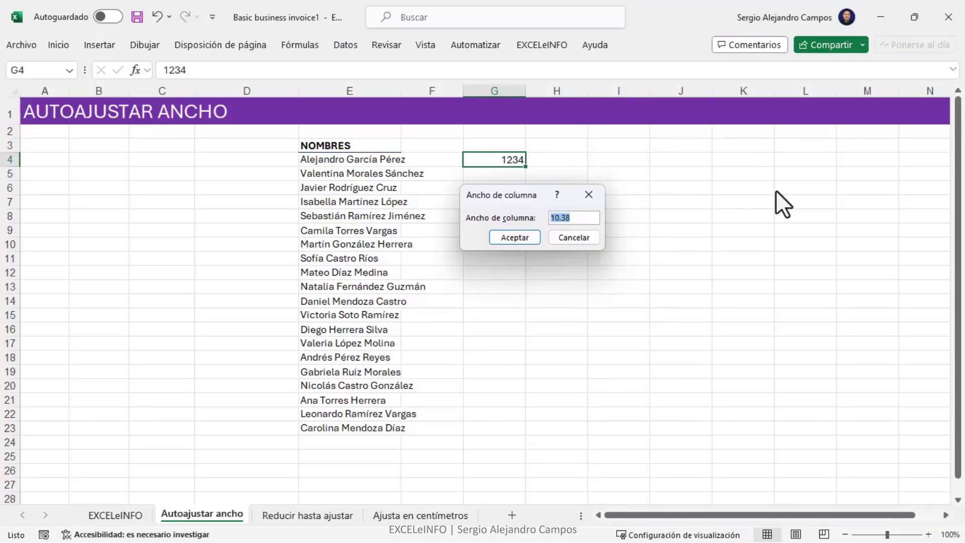
pyautogui.write('4')
pyautogui.click(517, 234)
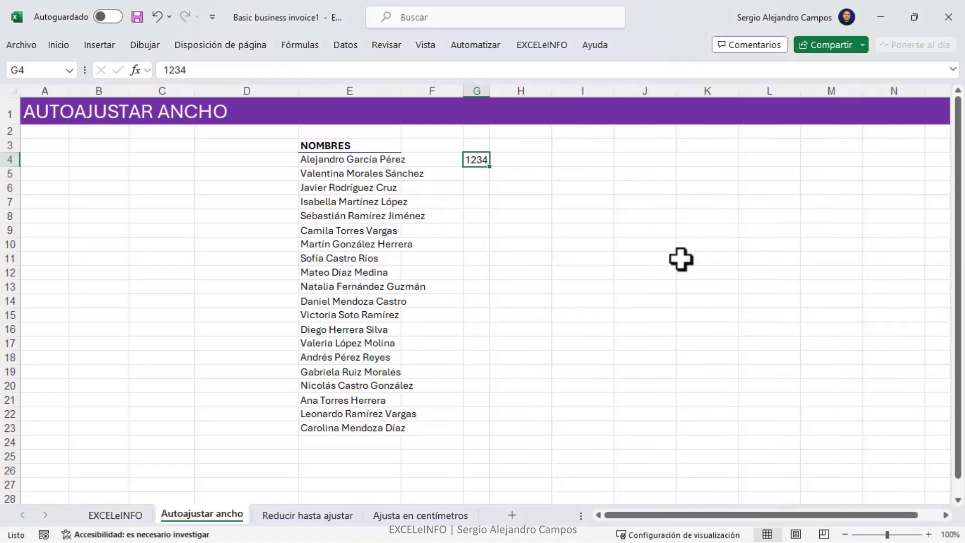
# Step: Replace the number in cell G4 with 12345 and set the width of column G to 5
pyautogui.write('12345')
pyautogui.press('Return')
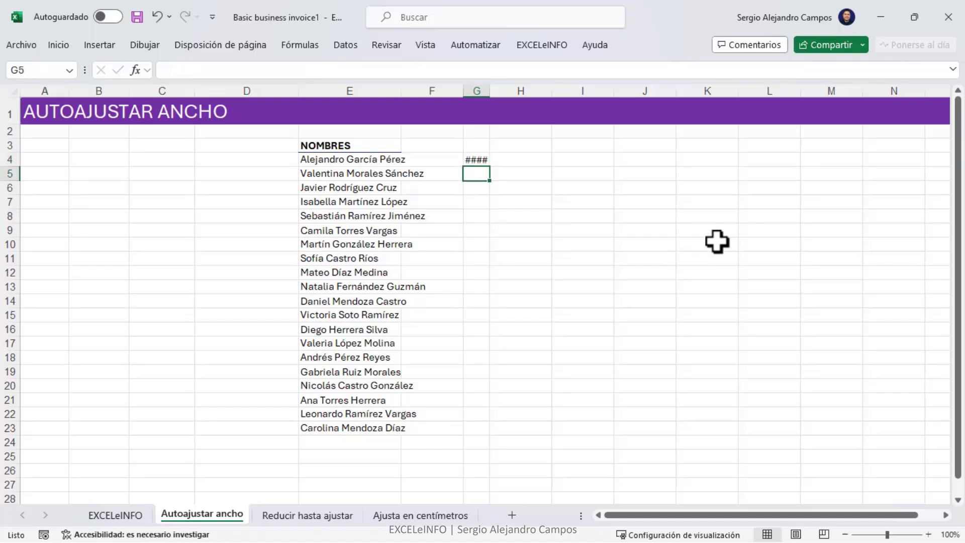
pyautogui.click(67, 41)
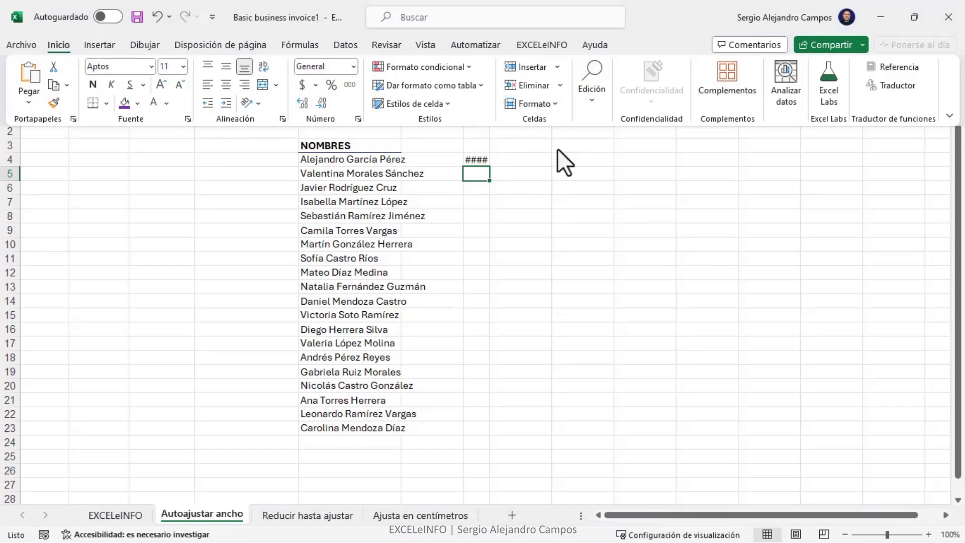
pyautogui.click(534, 104)
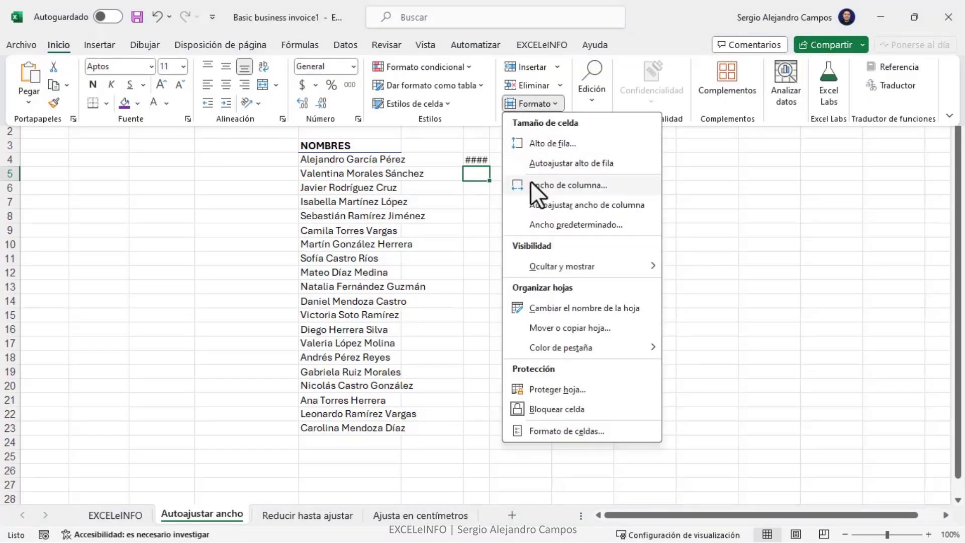
pyautogui.click(625, 186)
pyautogui.write('8')
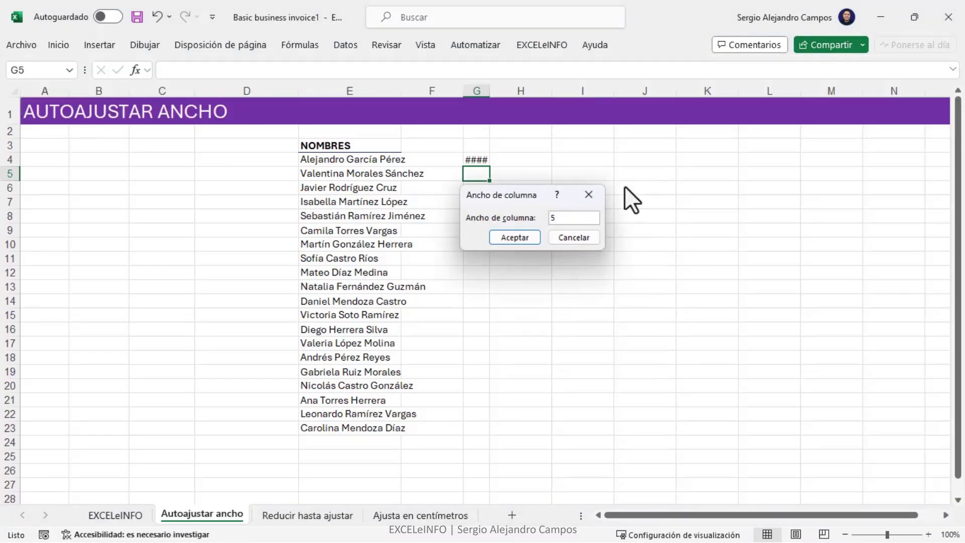
pyautogui.click(514, 237)
# Step: Increase the column width value of column G just enough to fit a six-digit number
pyautogui.click(59, 45)
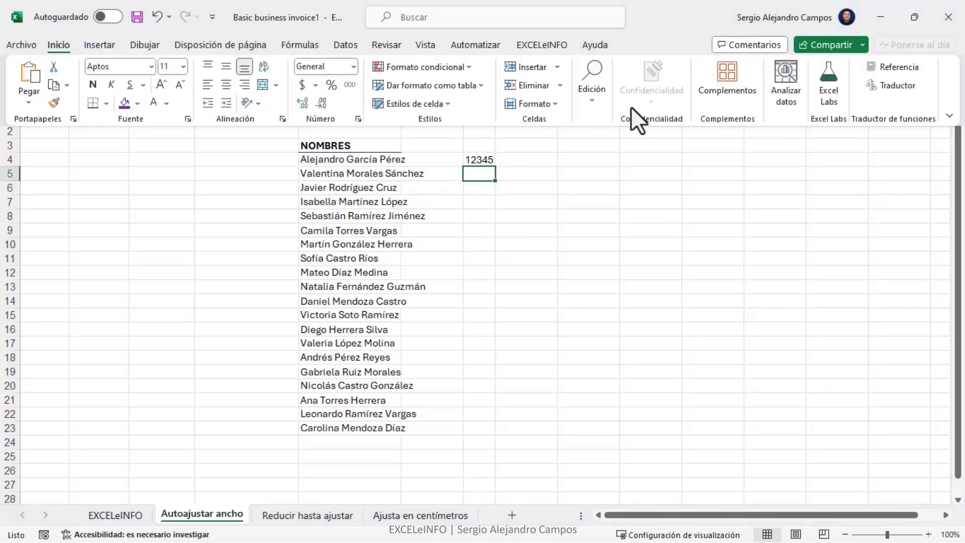
pyautogui.click(534, 104)
pyautogui.click(574, 186)
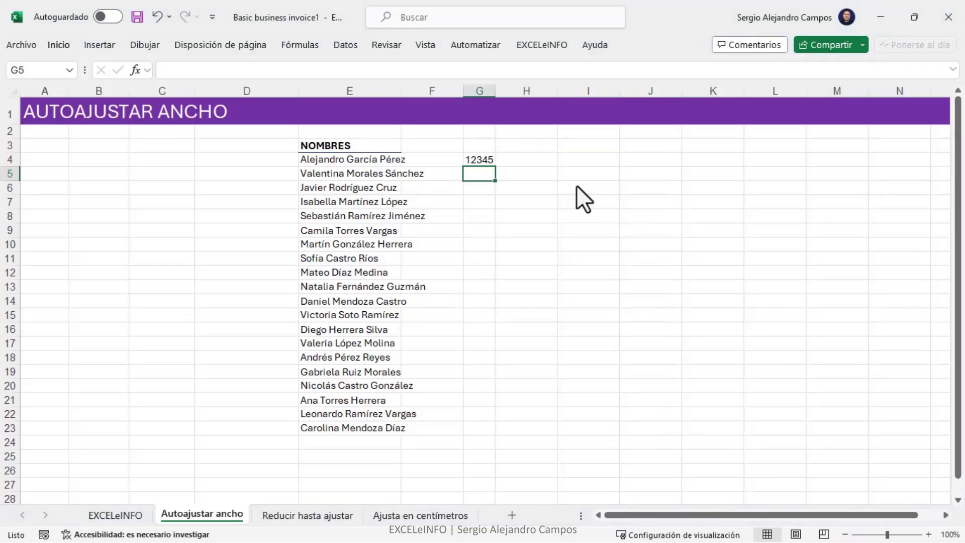
pyautogui.write('5')
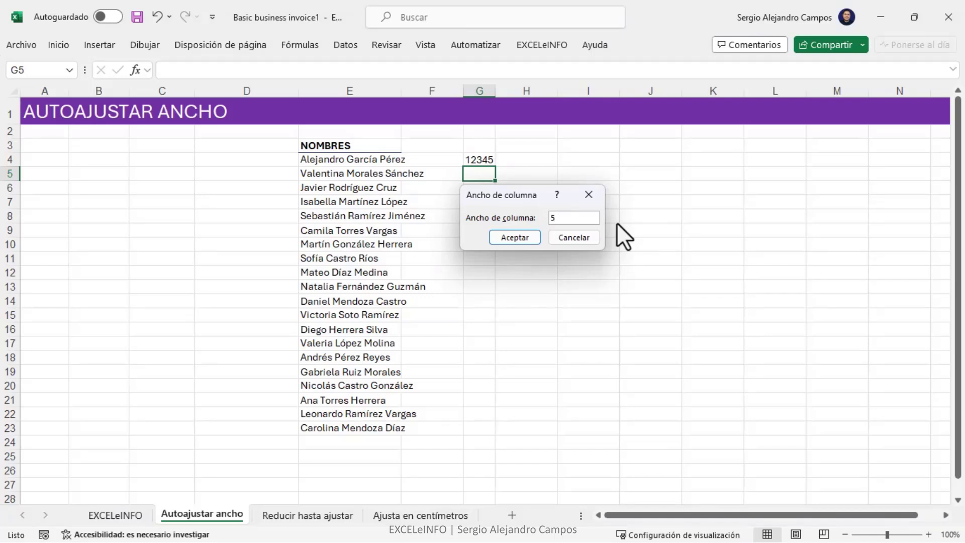
pyautogui.press('BackSpace')
pyautogui.write('10')
pyautogui.click(514, 239)
# Step: Append a 6 to the number in cell G4 so it reads 123456
pyautogui.click(485, 157)
pyautogui.click(383, 76)
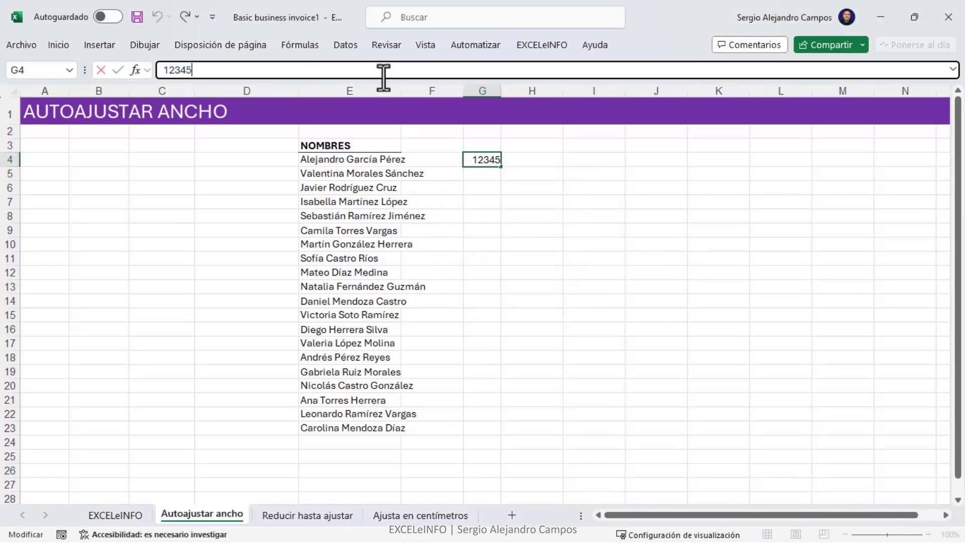
pyautogui.write('6')
pyautogui.press('Return')
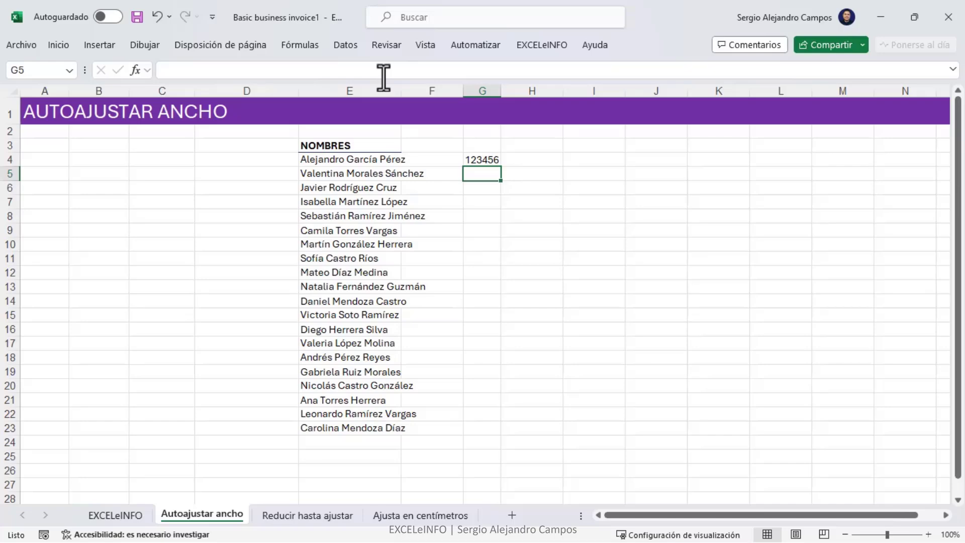
# Step: Go to the Reducir hasta ajustar sheet and autofit column B to its contents
pyautogui.click(321, 517)
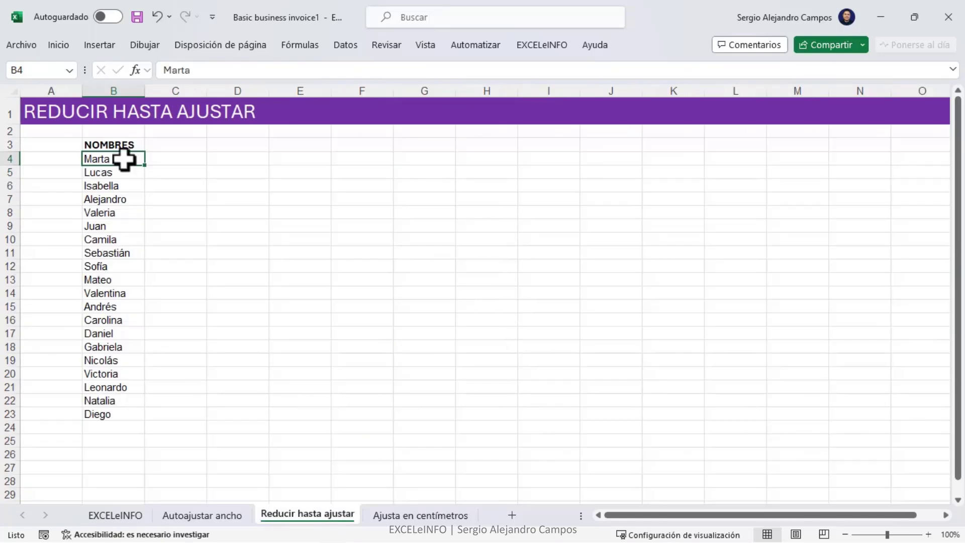
pyautogui.moveTo(125, 158); pyautogui.dragTo(112, 412)
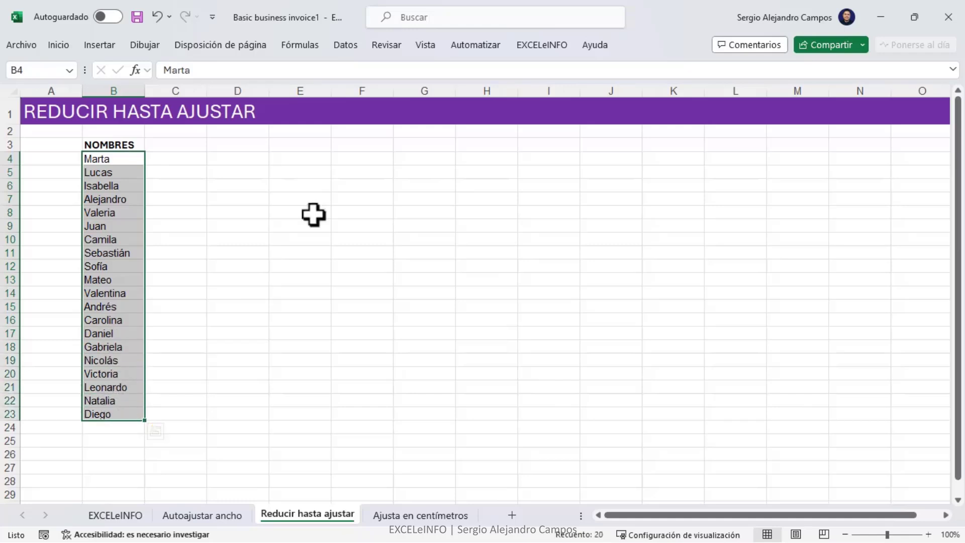
pyautogui.doubleClick(144, 91)
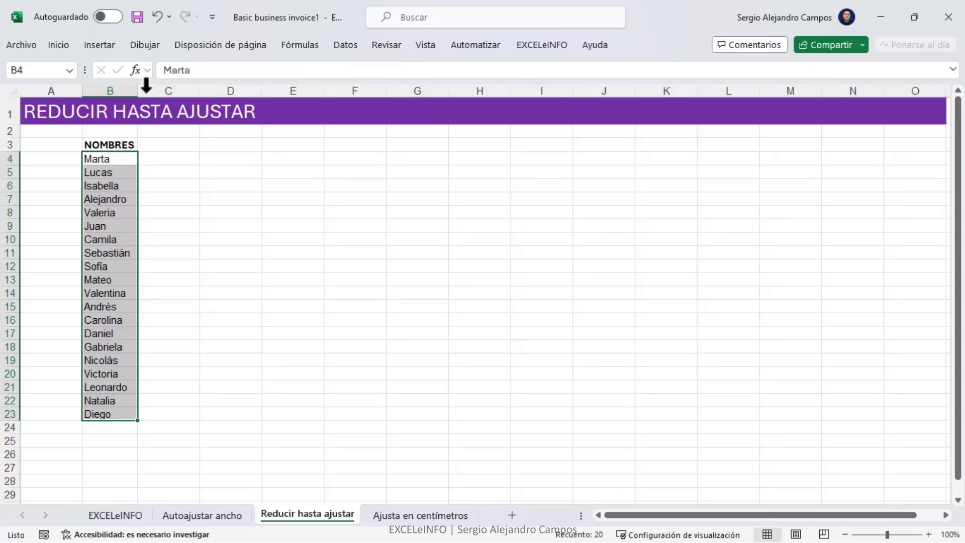
pyautogui.click(116, 254)
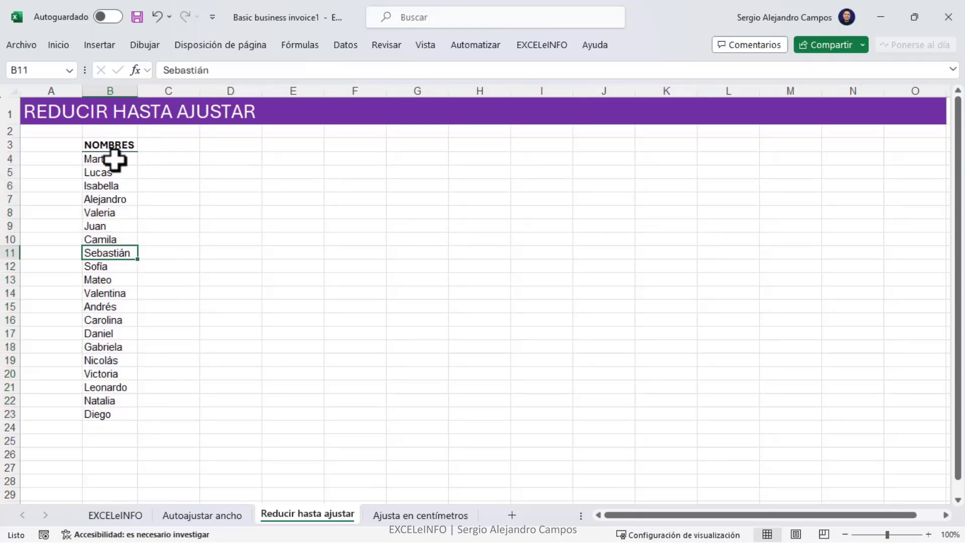
# Step: Add a person's two-part first name in cell B24, directly below the NOMBRES list
pyautogui.moveTo(113, 147); pyautogui.dragTo(104, 359)
pyautogui.click(112, 427)
pyautogui.write('Ser')
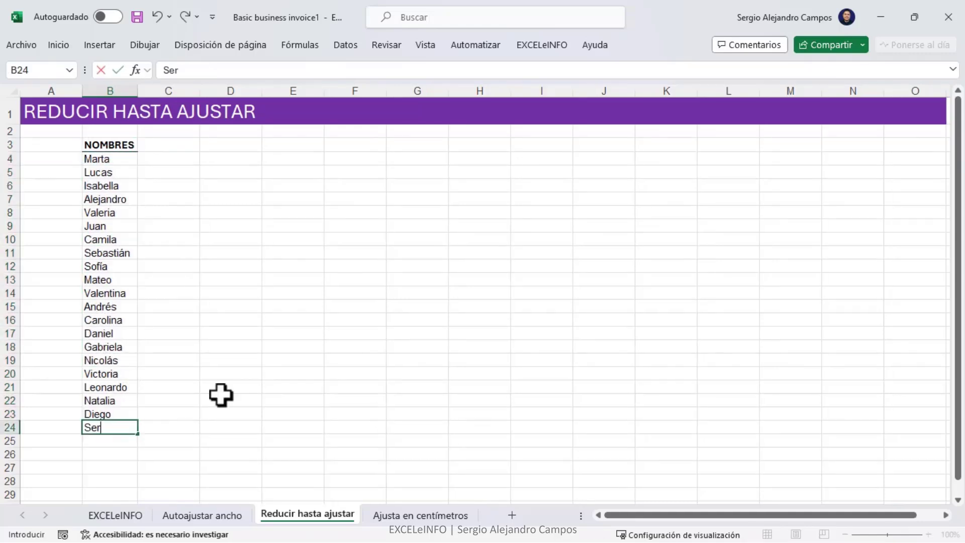
pyautogui.write('gio Alejandro')
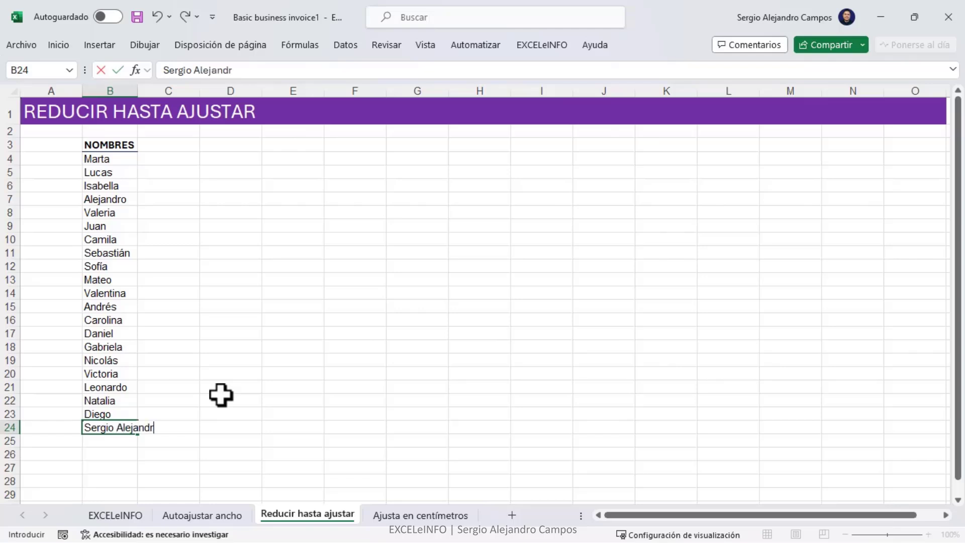
pyautogui.press('Return')
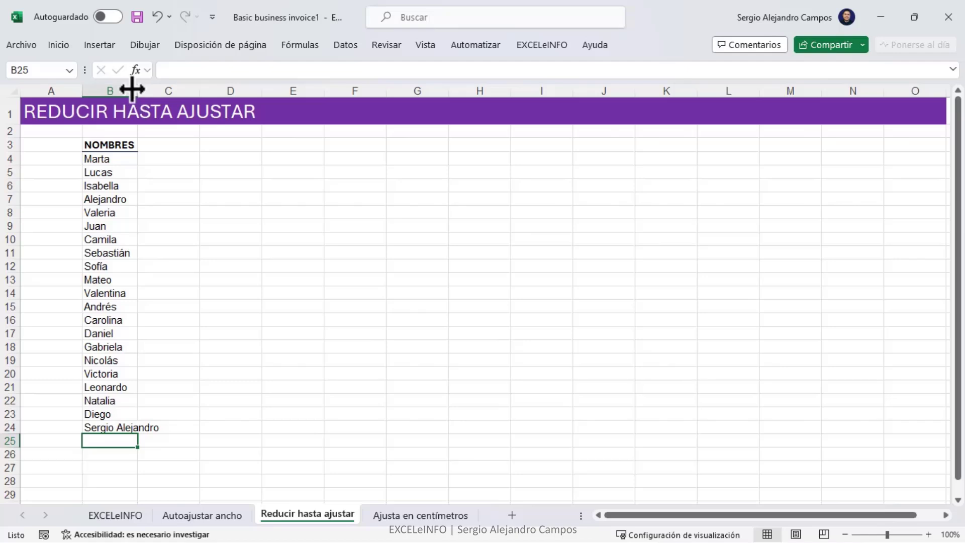
pyautogui.click(119, 428)
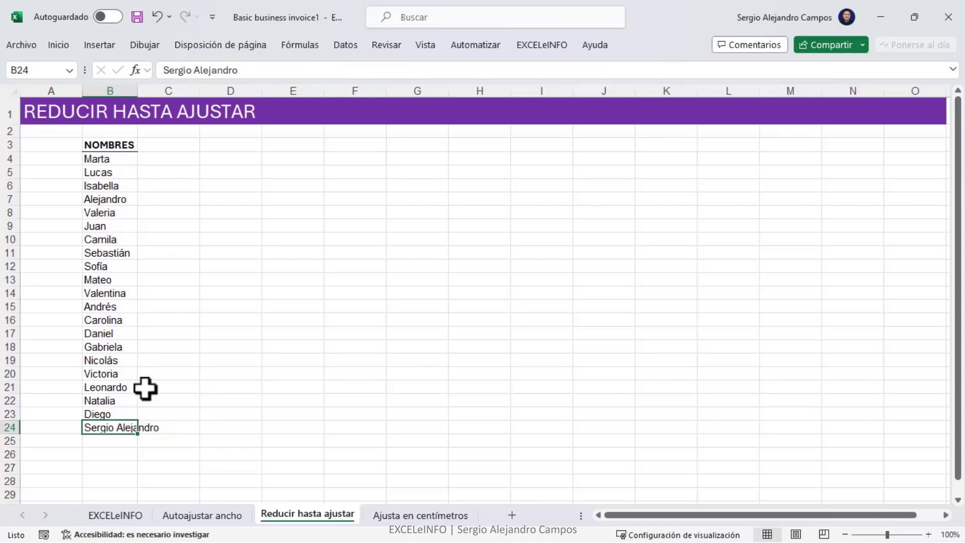
pyautogui.click(114, 439)
pyautogui.click(122, 426)
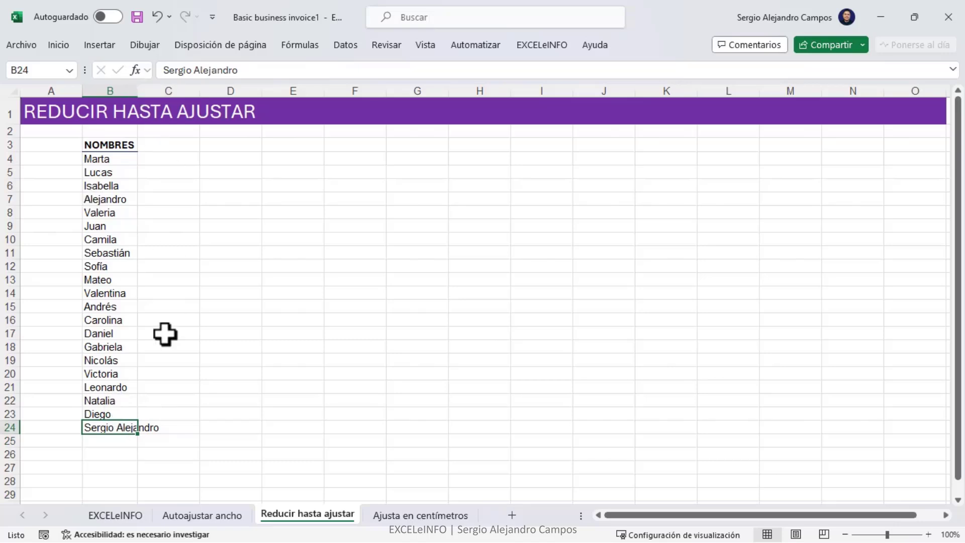
pyautogui.rightClick(119, 428)
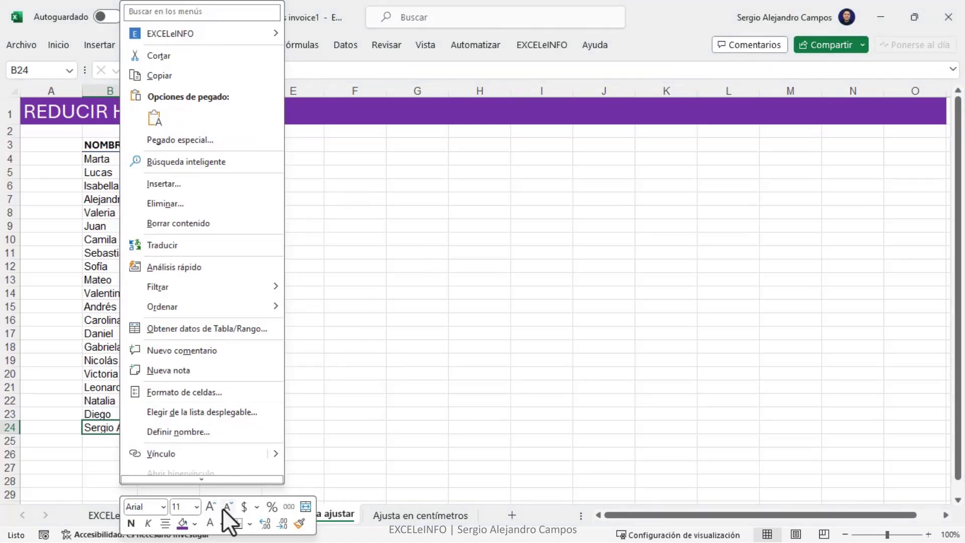
pyautogui.click(381, 347)
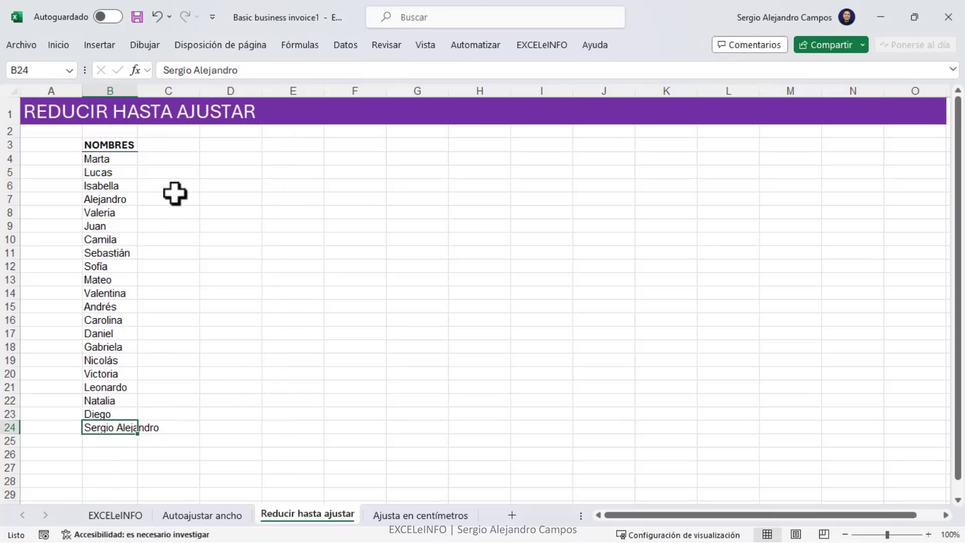
# Step: Apply the Reducir hasta ajustar text control to all the names in B4:B24
pyautogui.moveTo(105, 162); pyautogui.dragTo(111, 424)
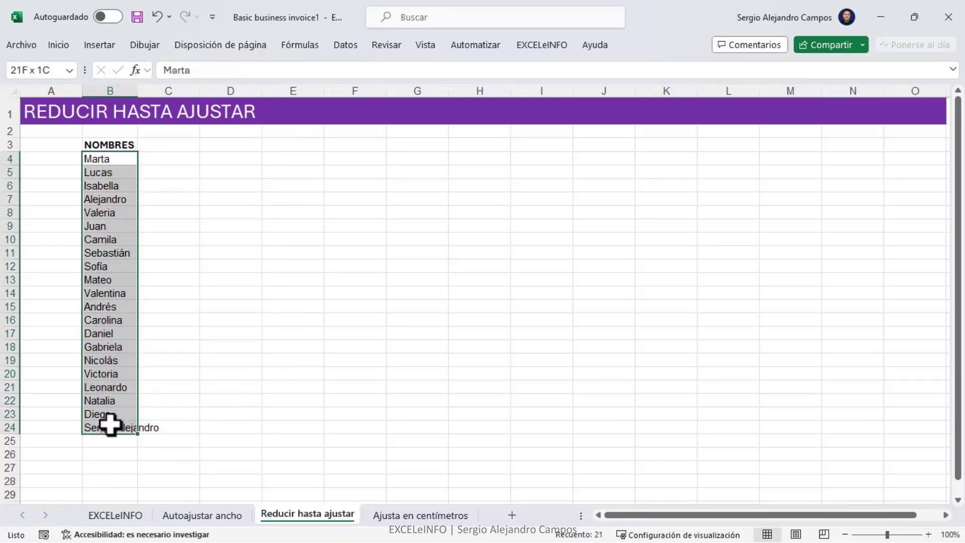
pyautogui.rightClick(108, 328)
pyautogui.click(228, 387)
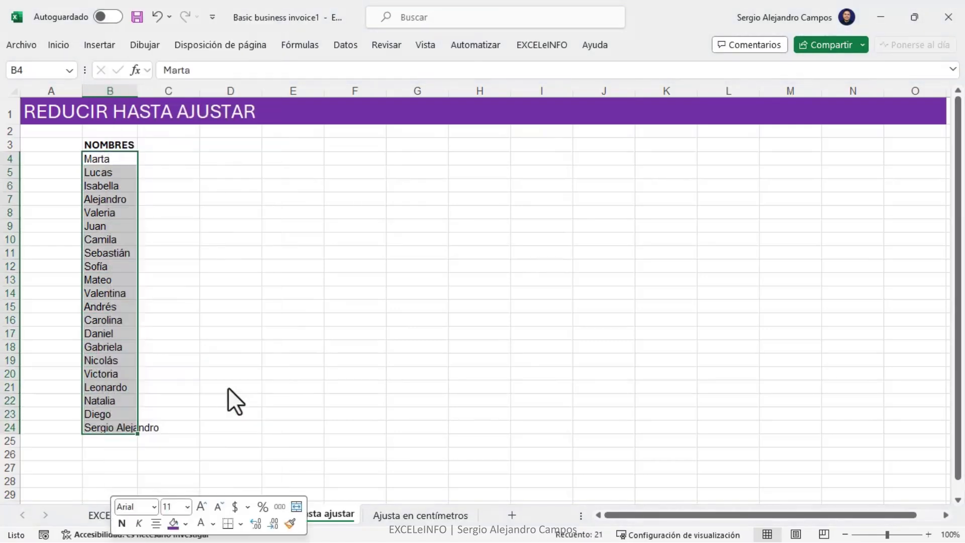
pyautogui.moveTo(186, 209); pyautogui.dragTo(307, 159)
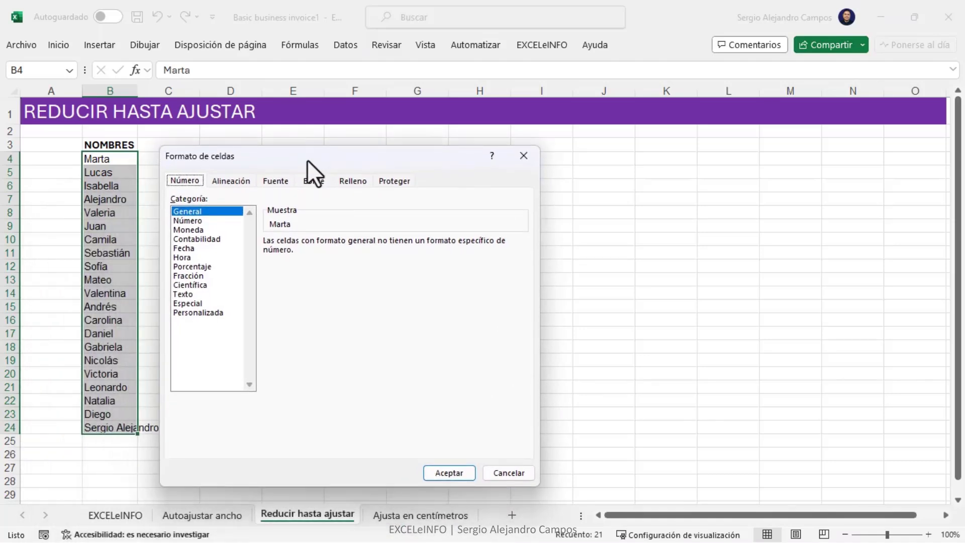
pyautogui.click(234, 178)
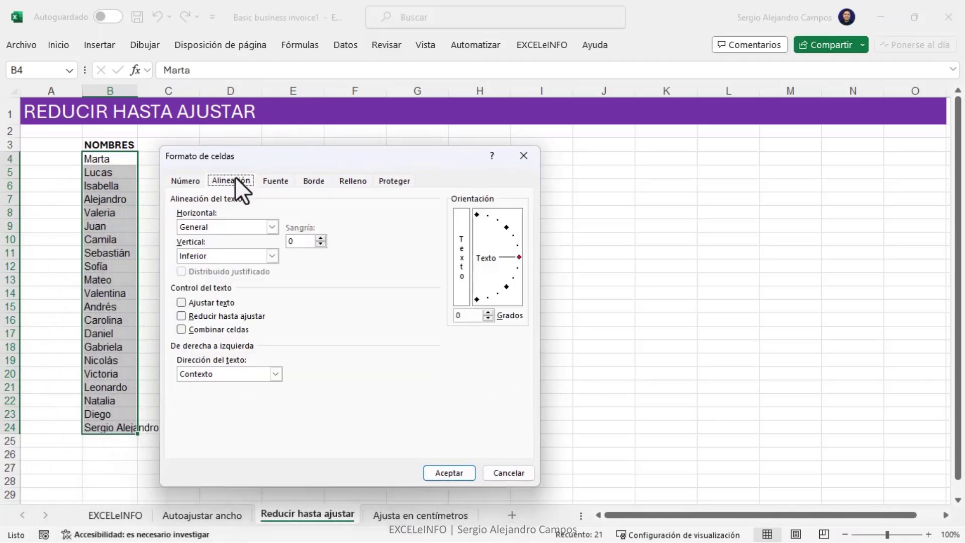
pyautogui.click(207, 317)
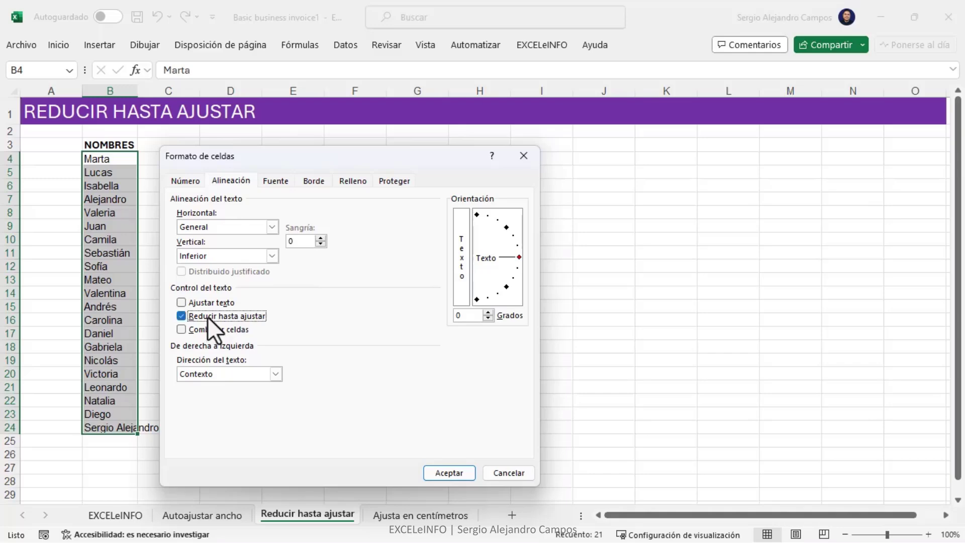
pyautogui.click(444, 473)
pyautogui.click(110, 441)
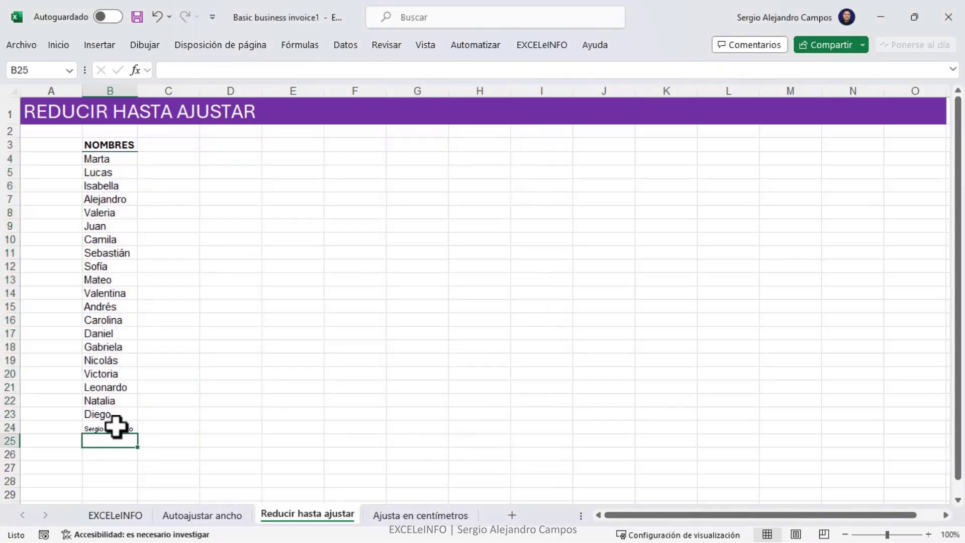
# Step: Widen column B slightly and append a second first name to the entry in cell B8
pyautogui.click(116, 427)
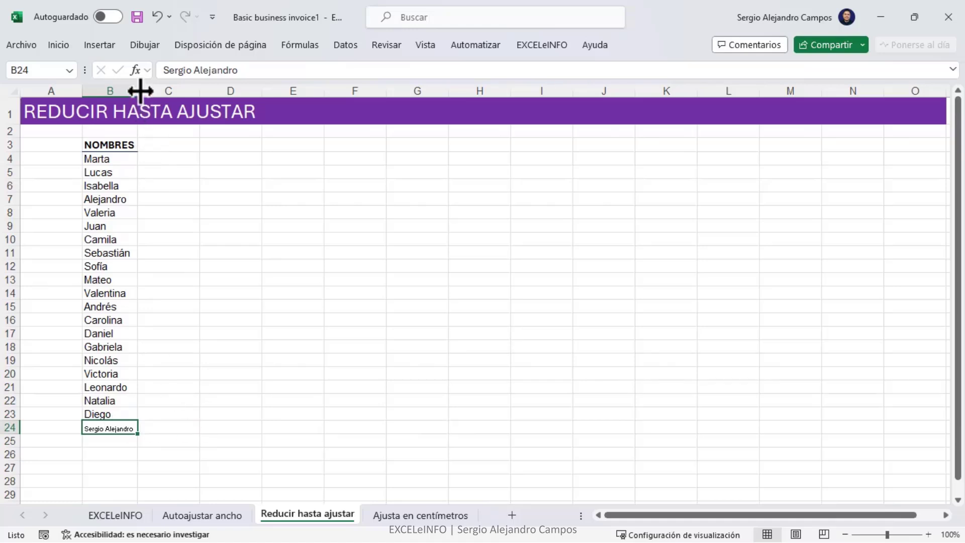
pyautogui.moveTo(137, 91); pyautogui.dragTo(155, 92)
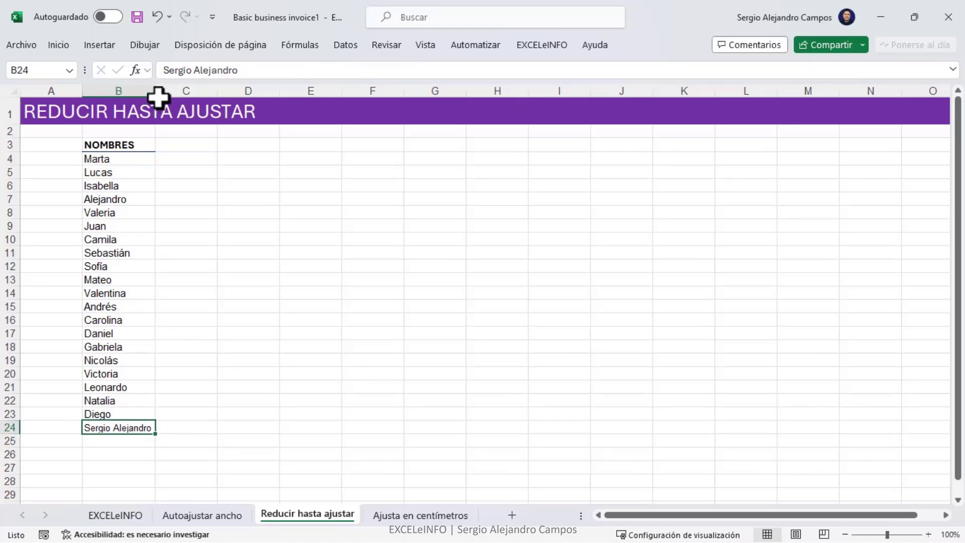
pyautogui.press('F2')
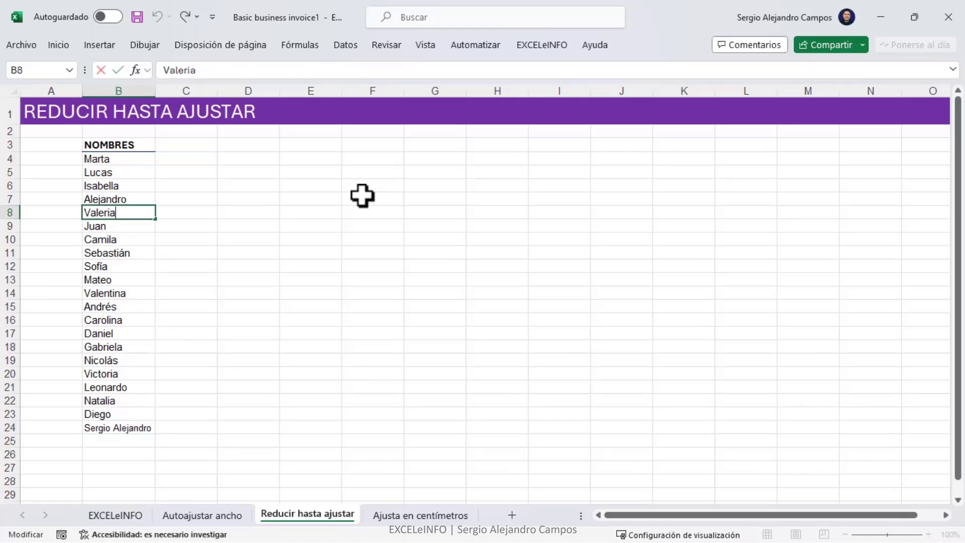
pyautogui.write('Alejandra')
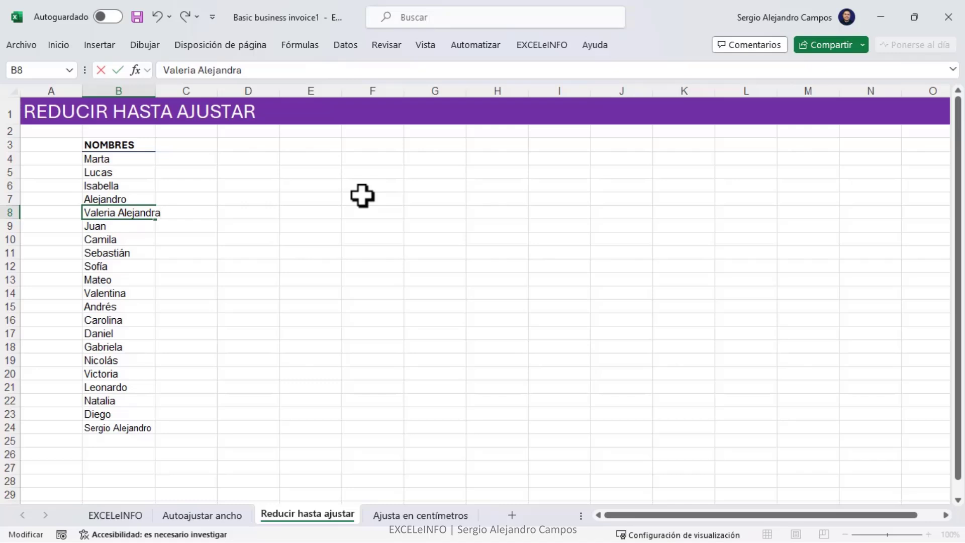
pyautogui.press('Return')
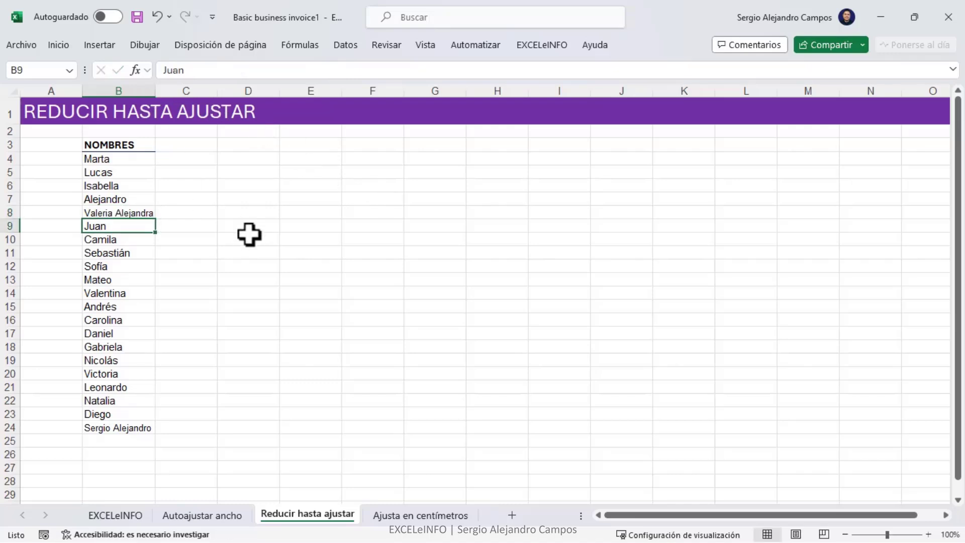
# Step: Go to the Ajusta en centímetros sheet, look over the invoice and check the width of its column B
pyautogui.click(422, 517)
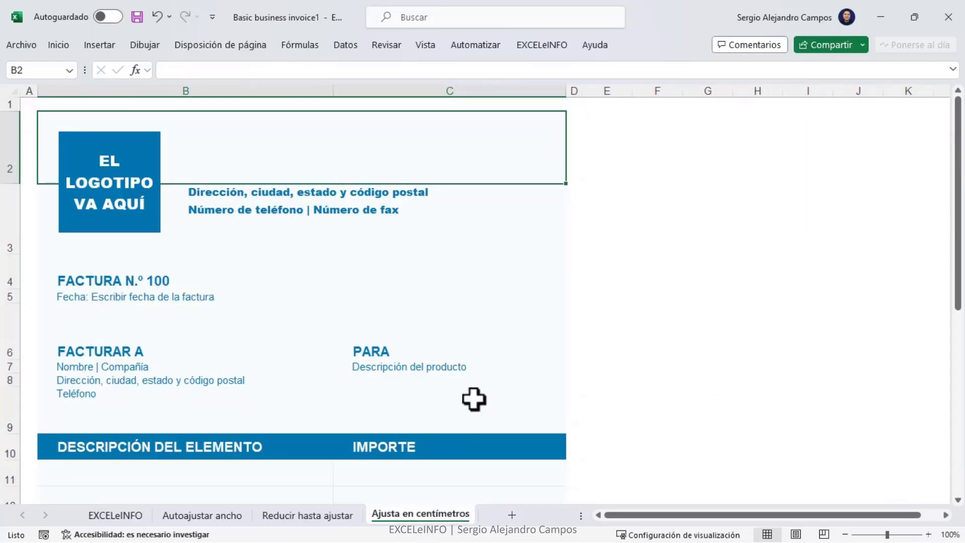
pyautogui.scroll(-3, 196, 272)
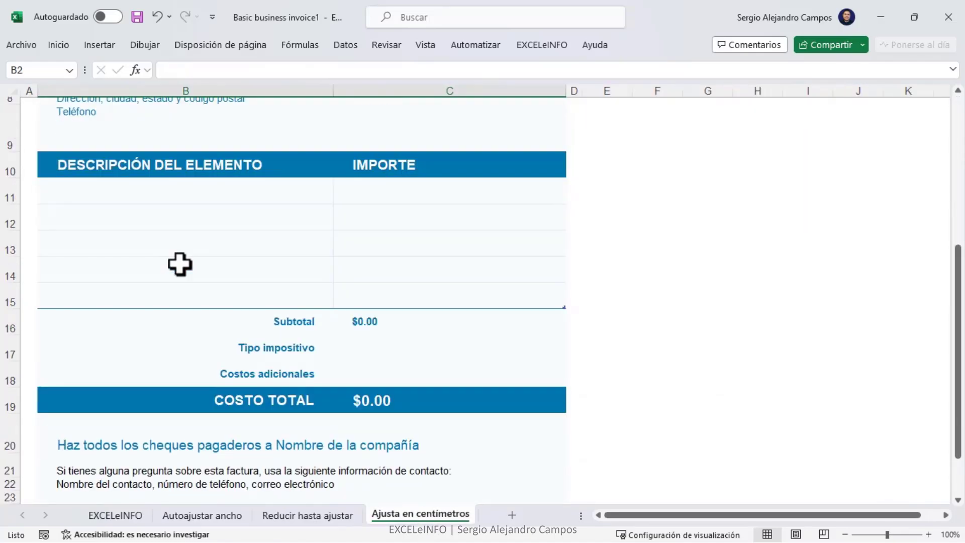
pyautogui.scroll(-2, 180, 263)
pyautogui.scroll(5, 180, 263)
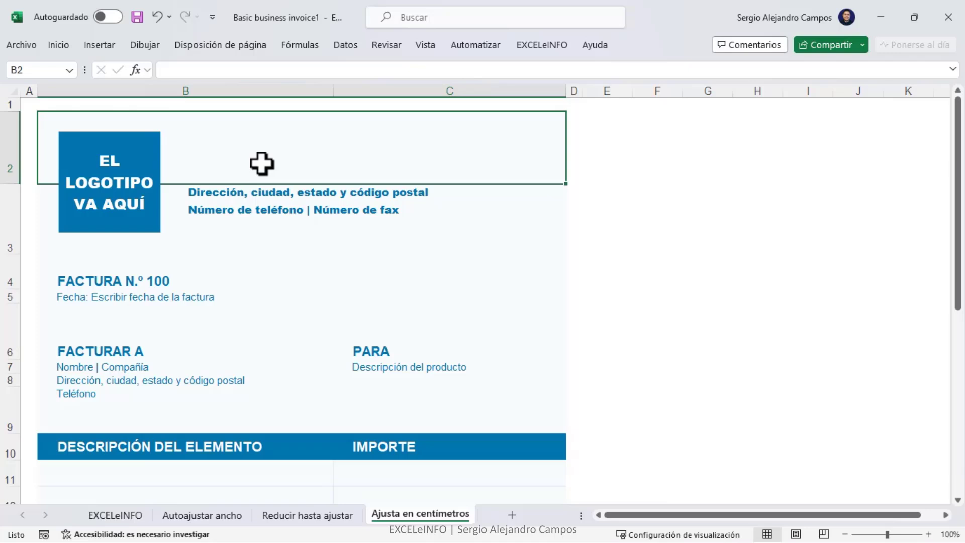
pyautogui.moveTo(334, 95); pyautogui.dragTo(333, 95)
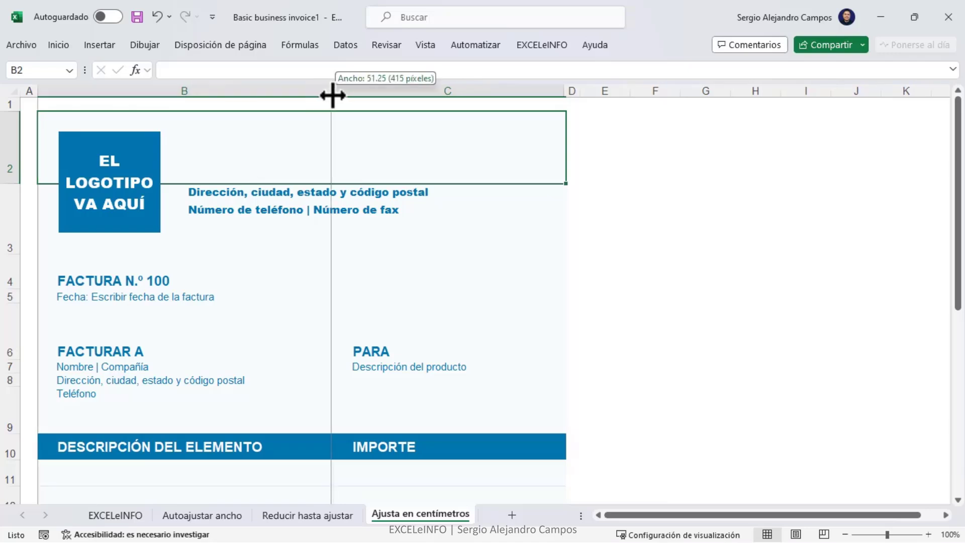
pyautogui.moveTo(333, 95); pyautogui.dragTo(333, 95)
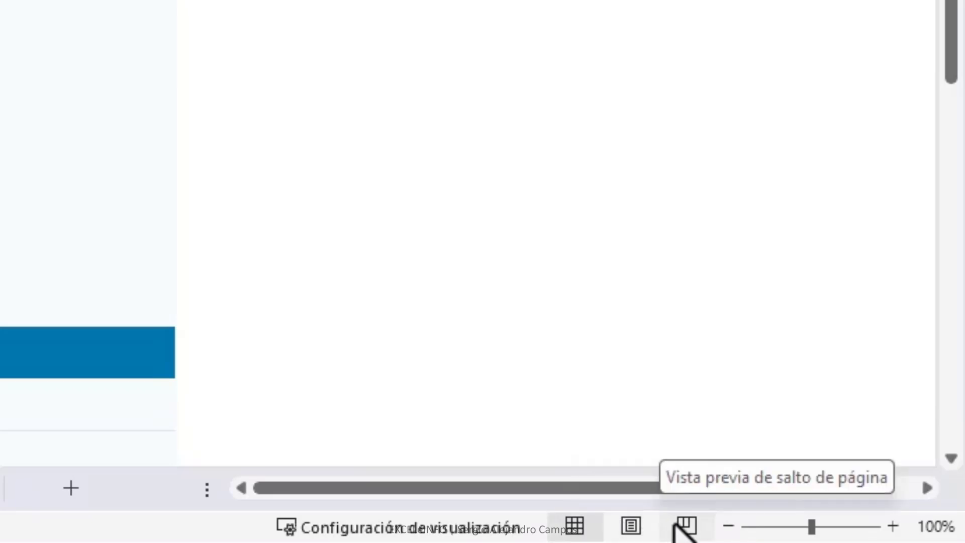
# Step: Switch the invoice sheet to Page Layout view and set the ruler units to Centímetros in the advanced options
pyautogui.click(631, 525)
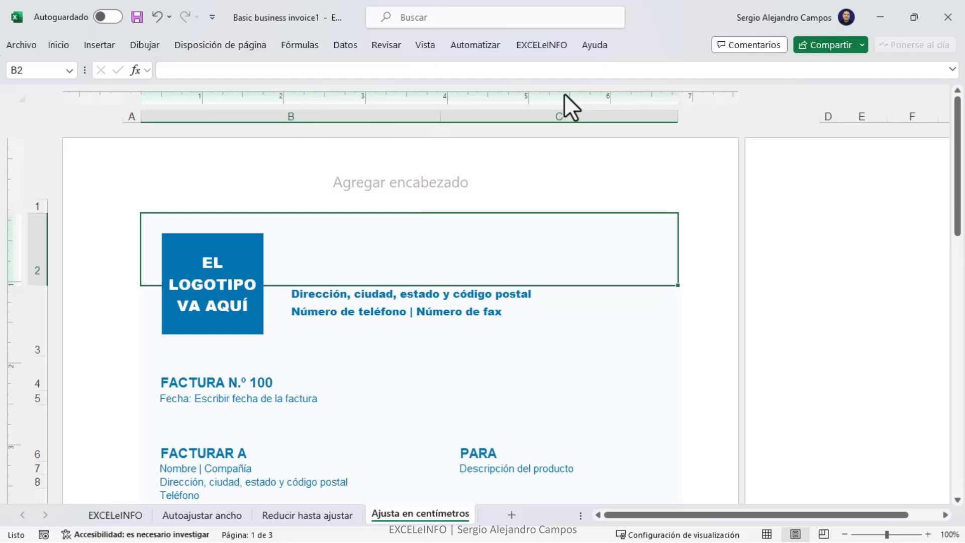
pyautogui.click(25, 46)
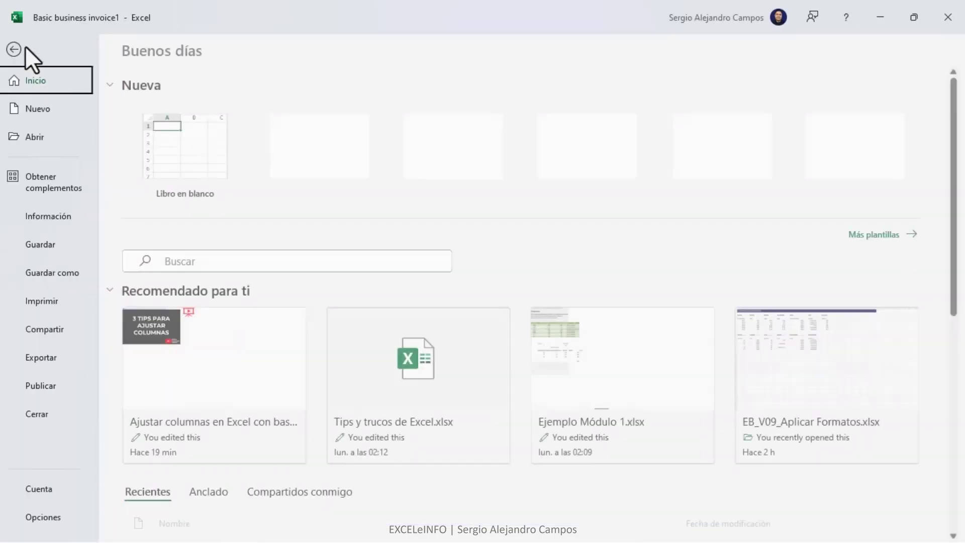
pyautogui.click(62, 511)
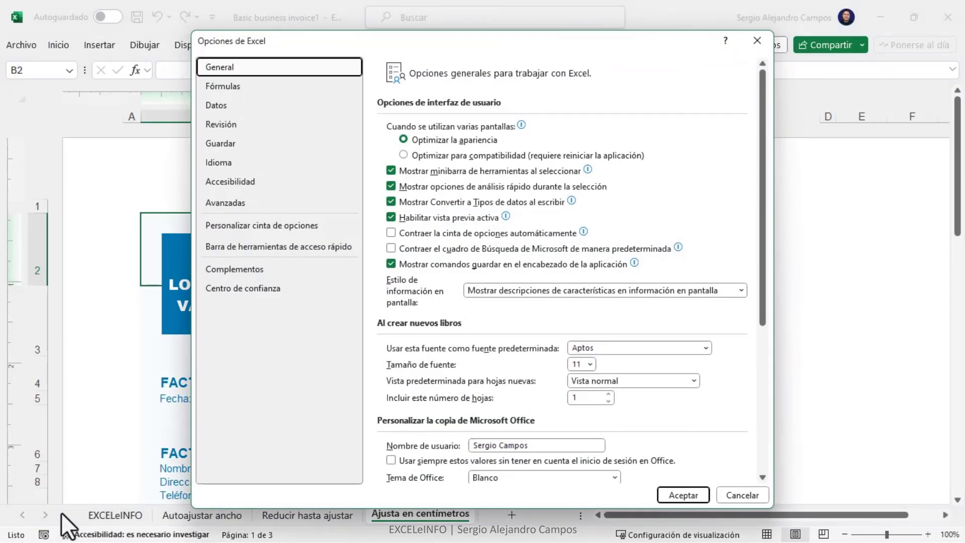
pyautogui.click(299, 206)
pyautogui.click(761, 429)
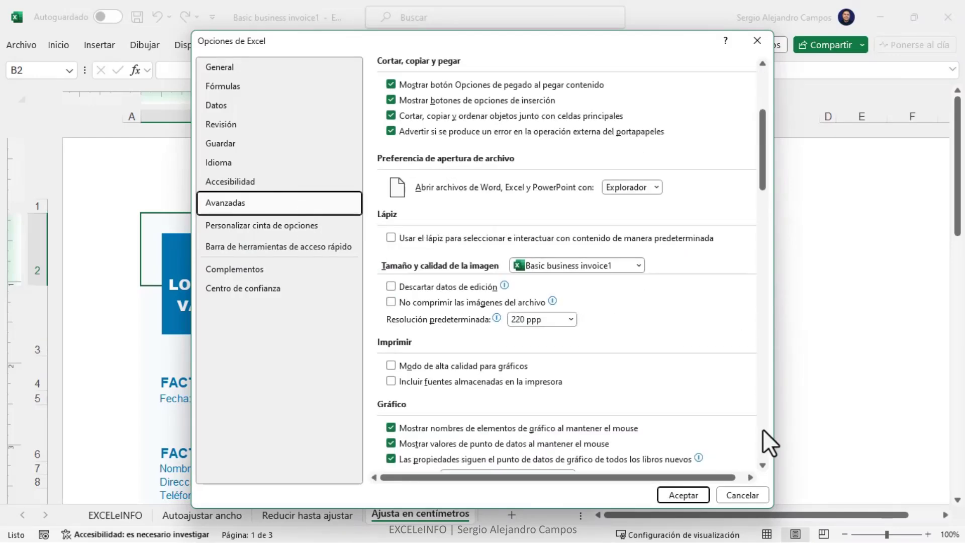
pyautogui.click(762, 430)
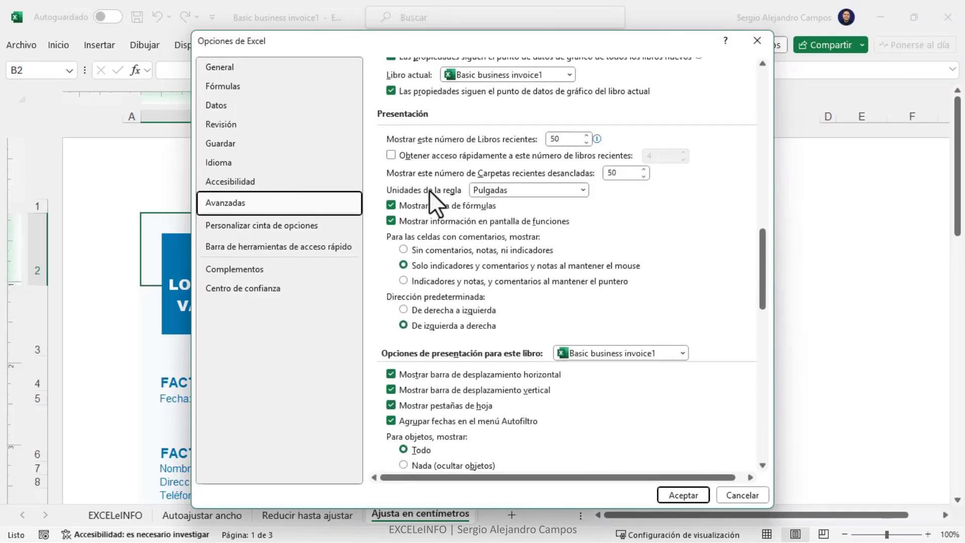
pyautogui.click(550, 191)
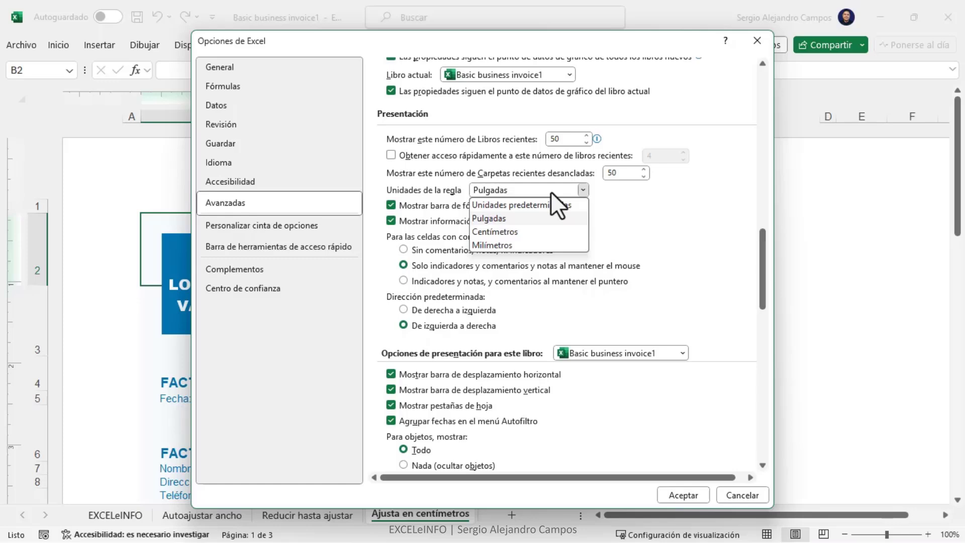
pyautogui.click(515, 231)
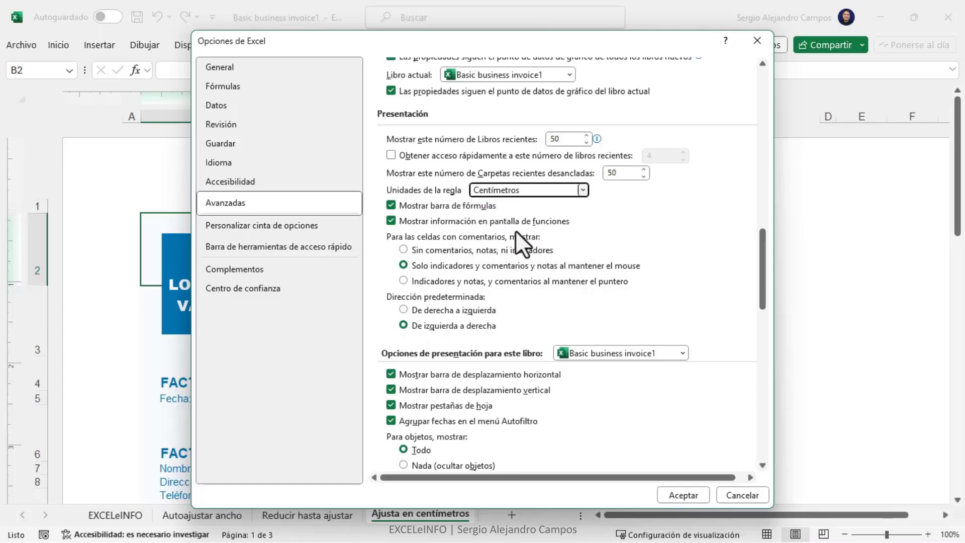
pyautogui.click(684, 494)
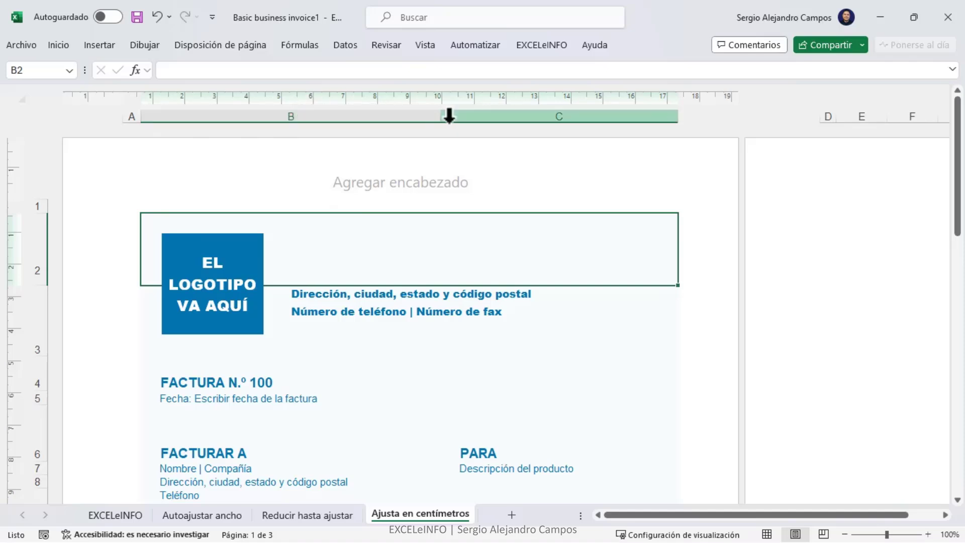
# Step: Narrow the invoice's column B slightly in Page Layout view
pyautogui.moveTo(441, 120); pyautogui.dragTo(438, 121)
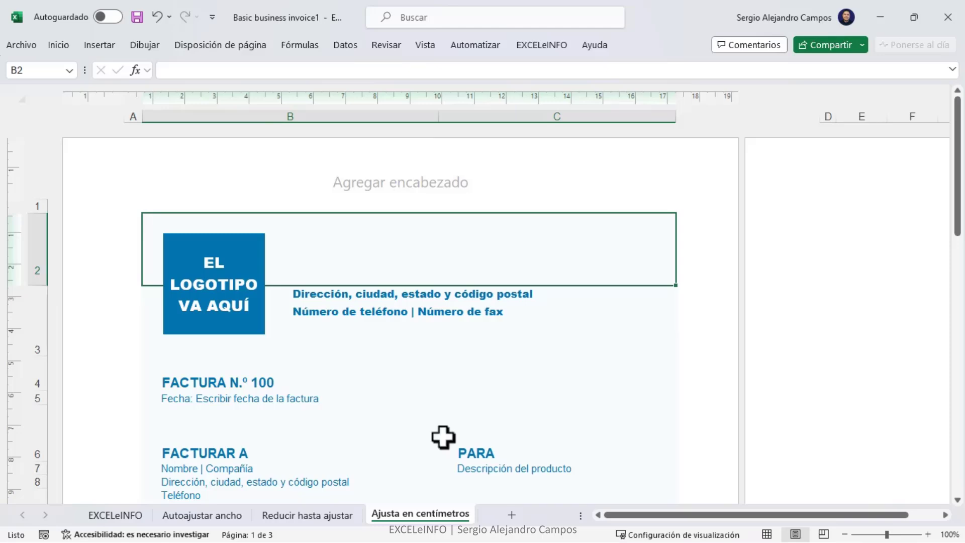
pyautogui.click(224, 516)
pyautogui.click(309, 516)
pyautogui.click(402, 515)
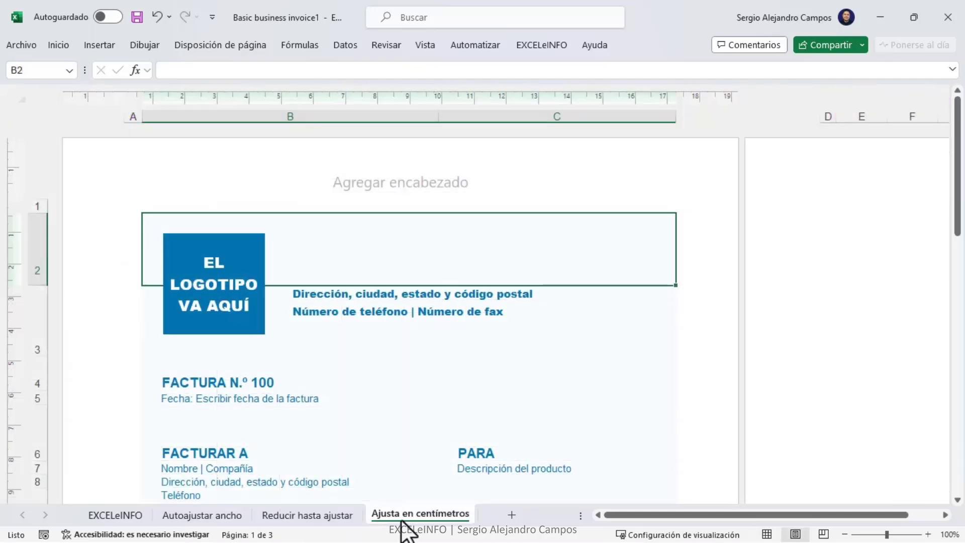